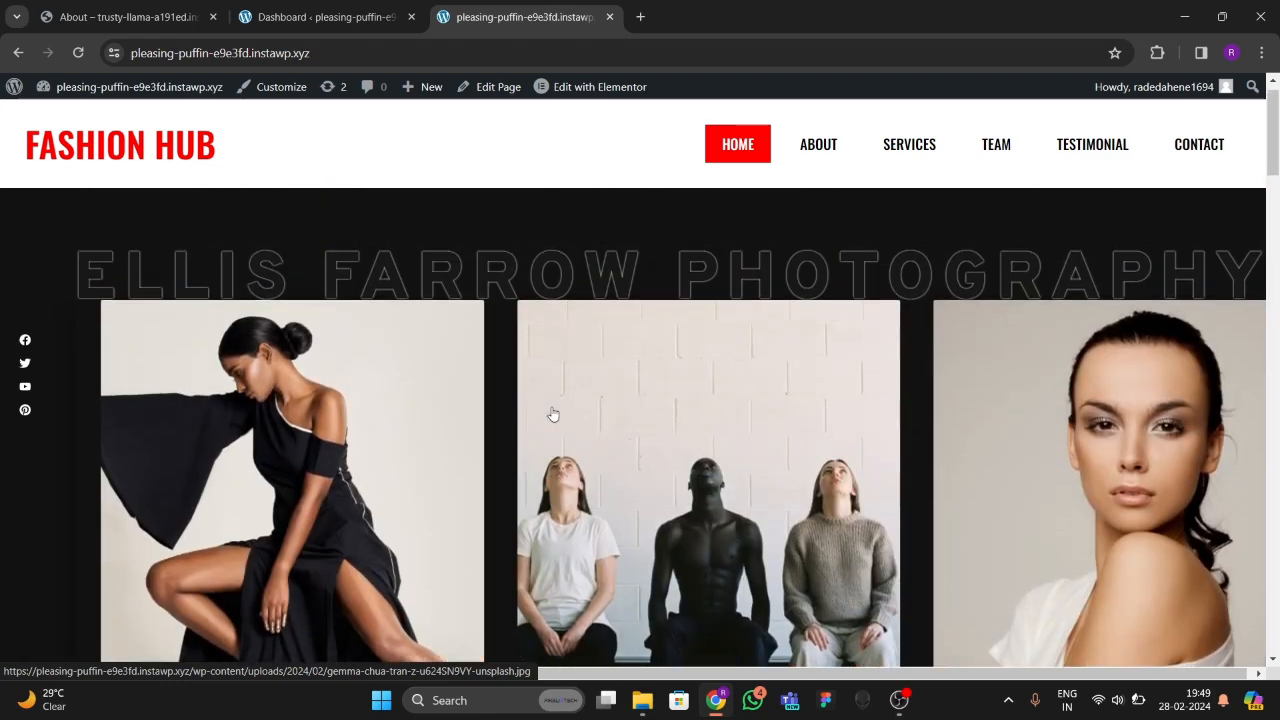
# Step: Browse the Fashion Hub site from Home to About and back to Home, examining how the pages transition
pyautogui.scroll(-3, 512, 452)
pyautogui.scroll(3, 510, 455)
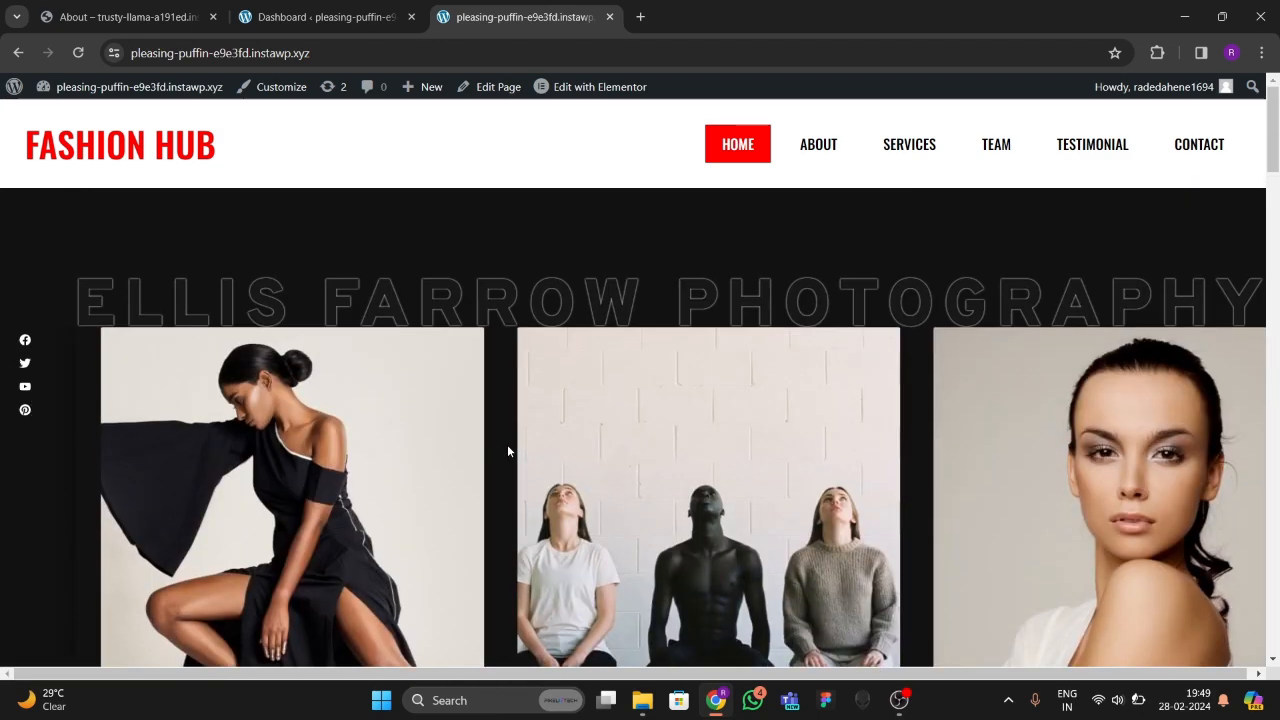
pyautogui.scroll(-4, 405, 403)
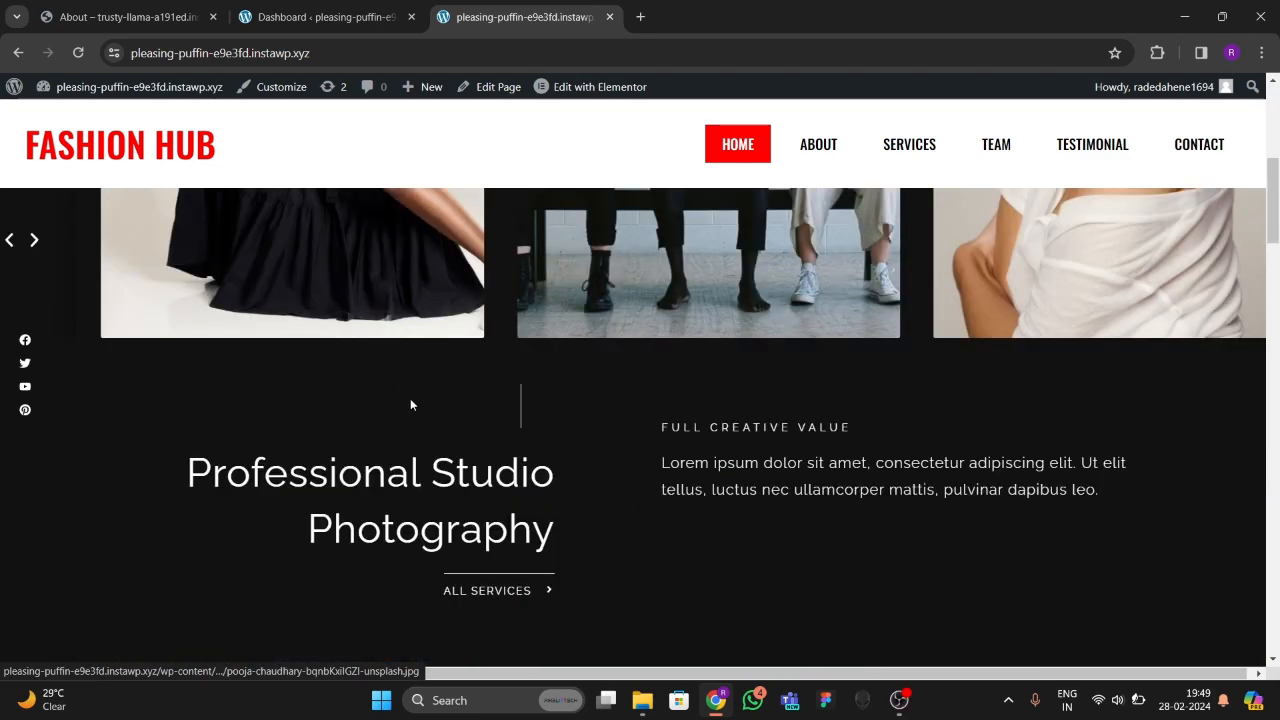
pyautogui.scroll(4, 410, 398)
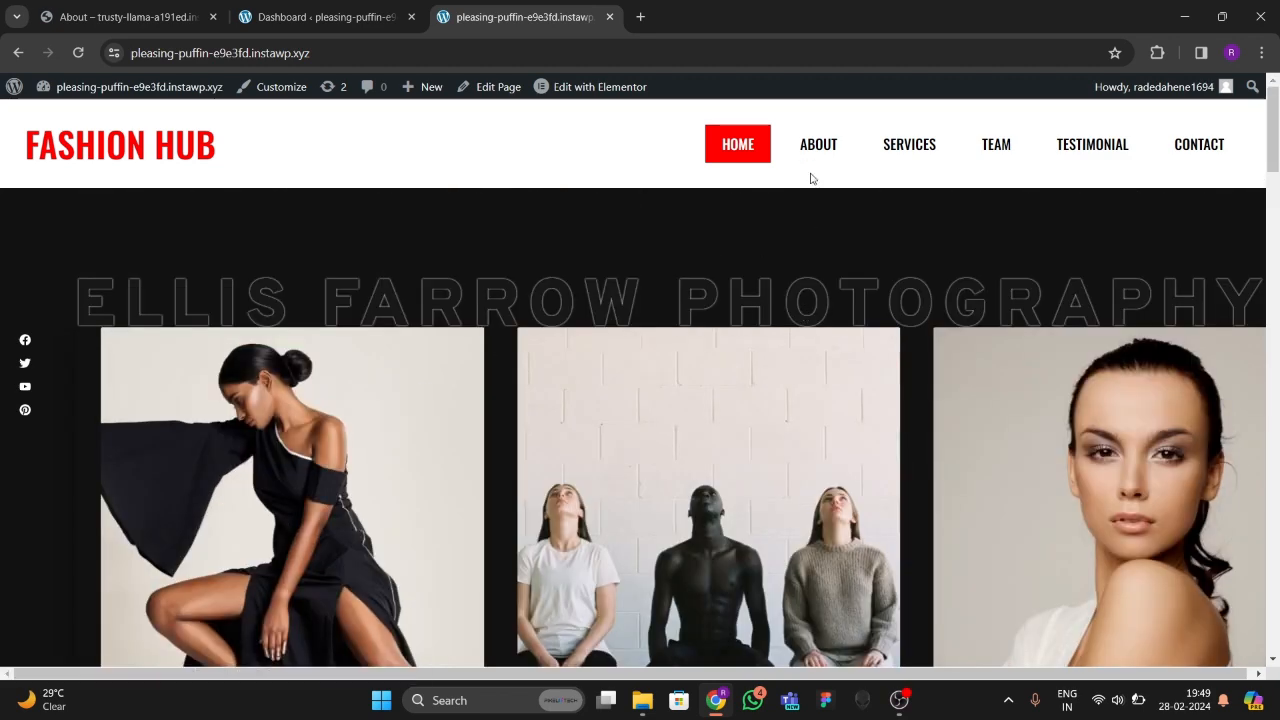
pyautogui.click(814, 176)
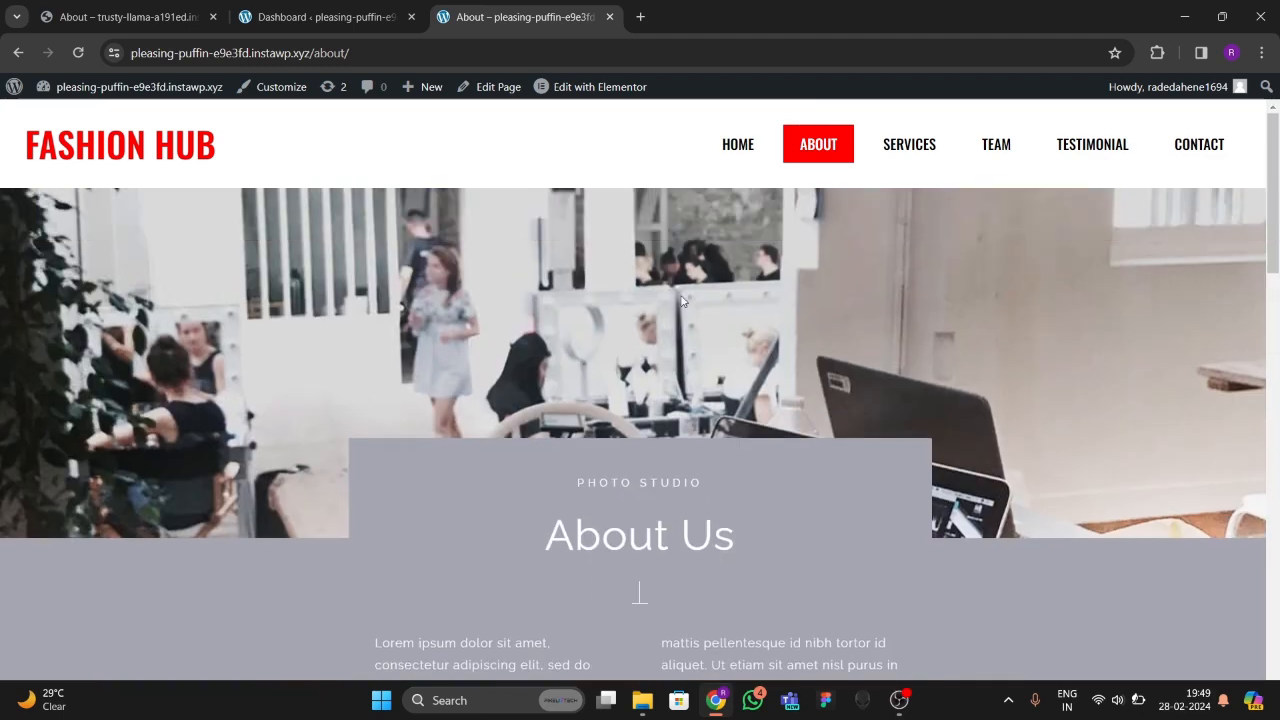
pyautogui.click(723, 167)
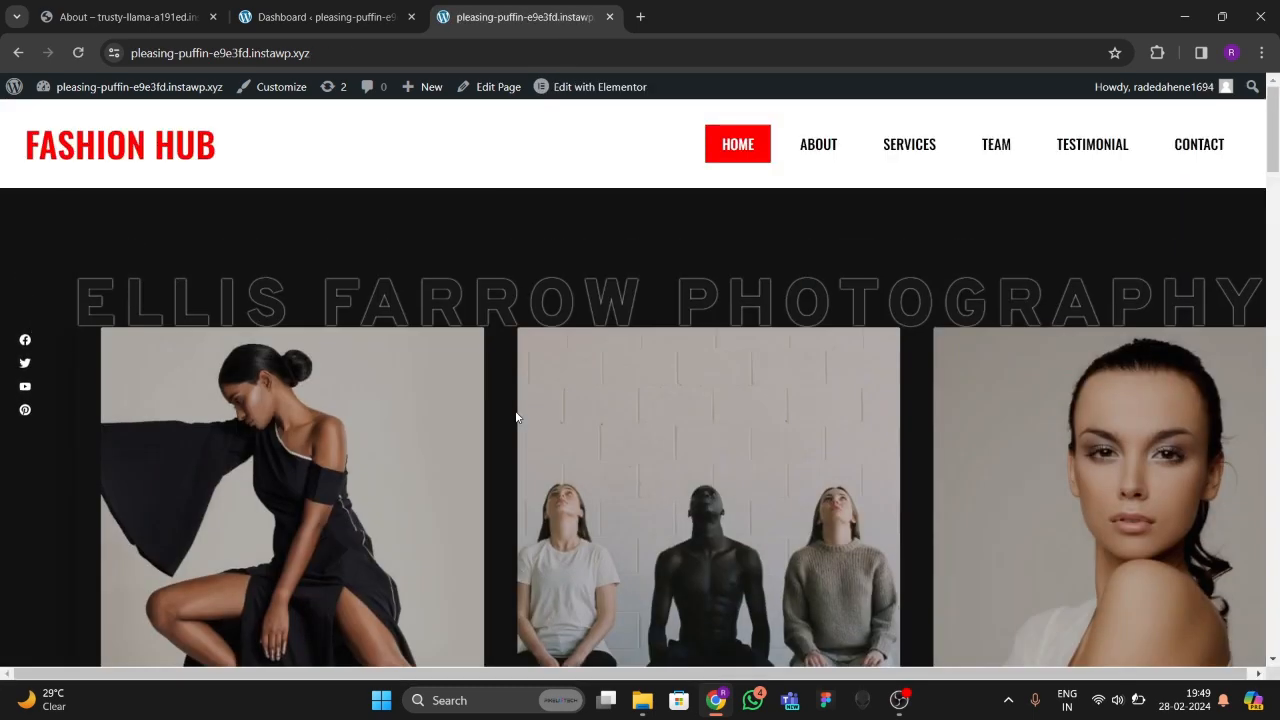
pyautogui.scroll(-2, 465, 449)
pyautogui.scroll(2, 490, 380)
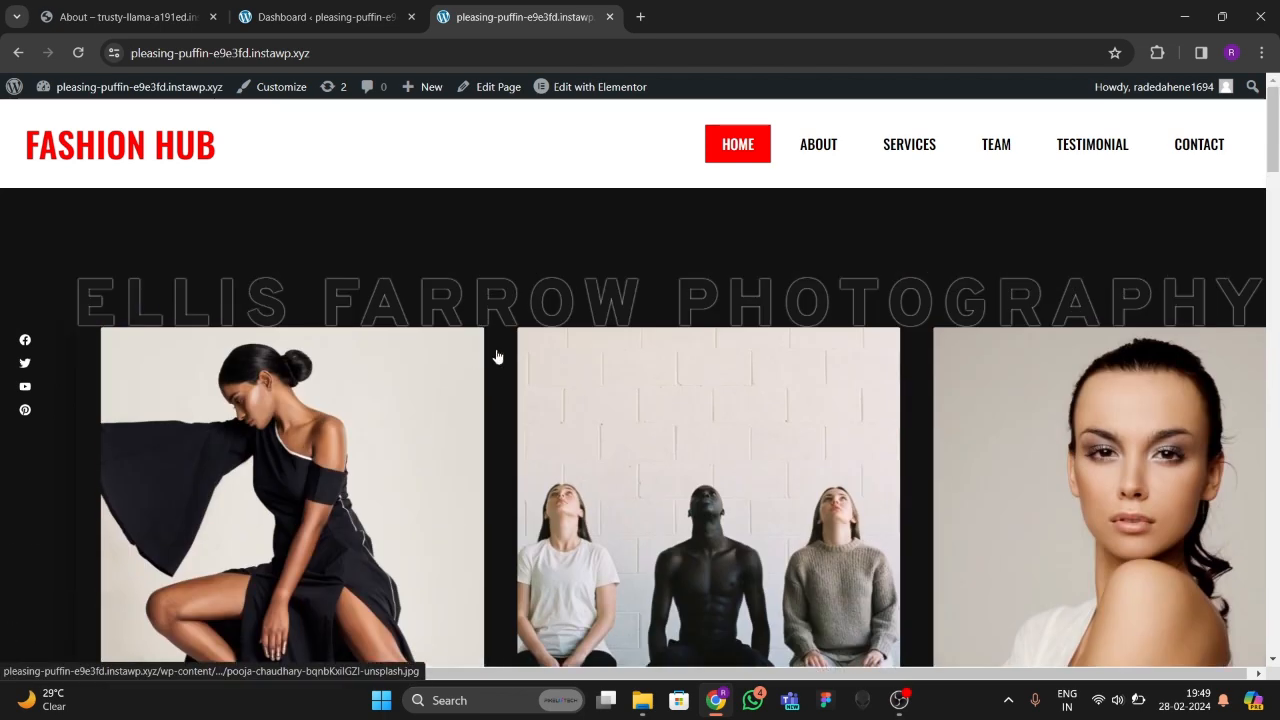
# Step: Switch to the restaurant site and go to Home and back to About, examining how its pages load
pyautogui.click(200, 18)
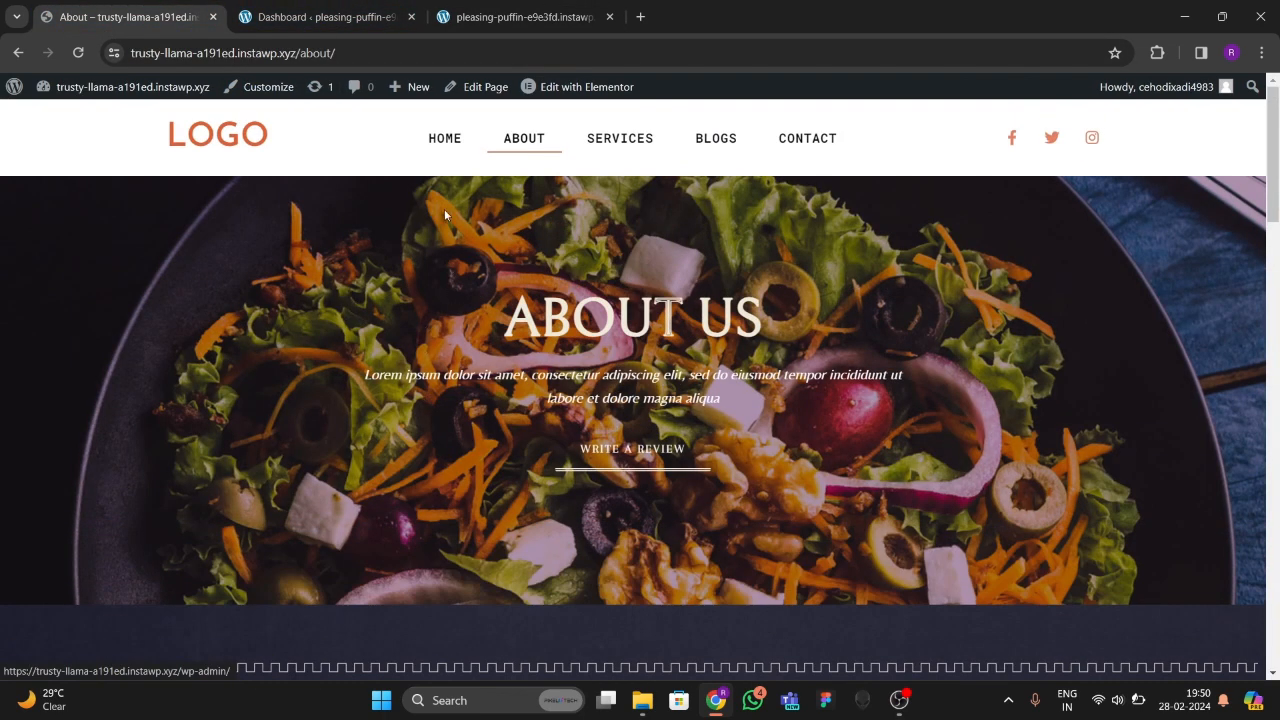
pyautogui.click(444, 145)
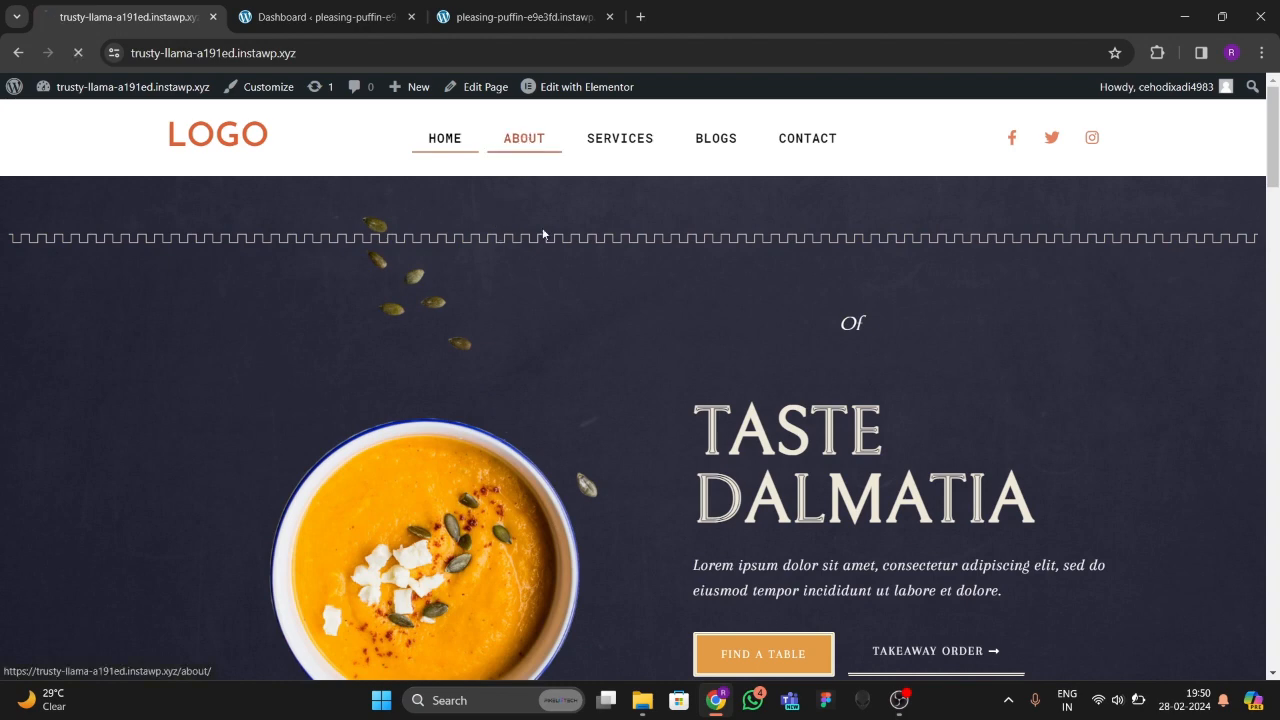
pyautogui.click(520, 145)
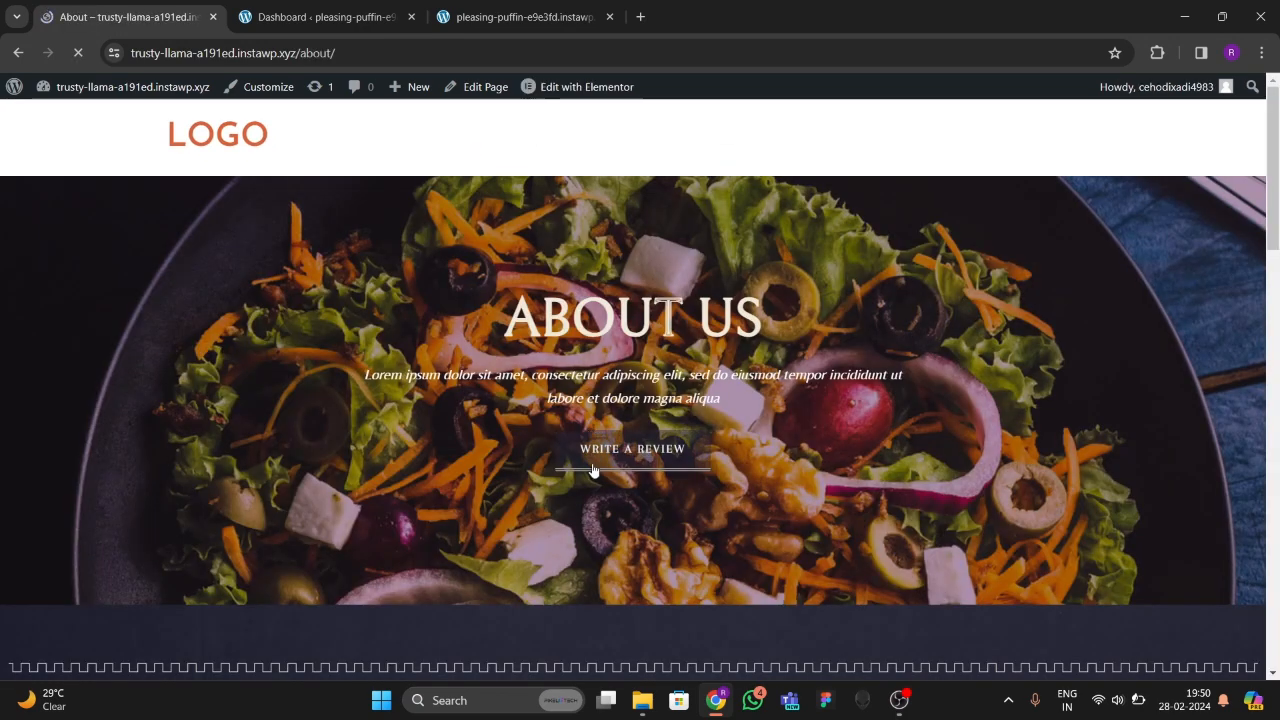
pyautogui.scroll(-3, 597, 482)
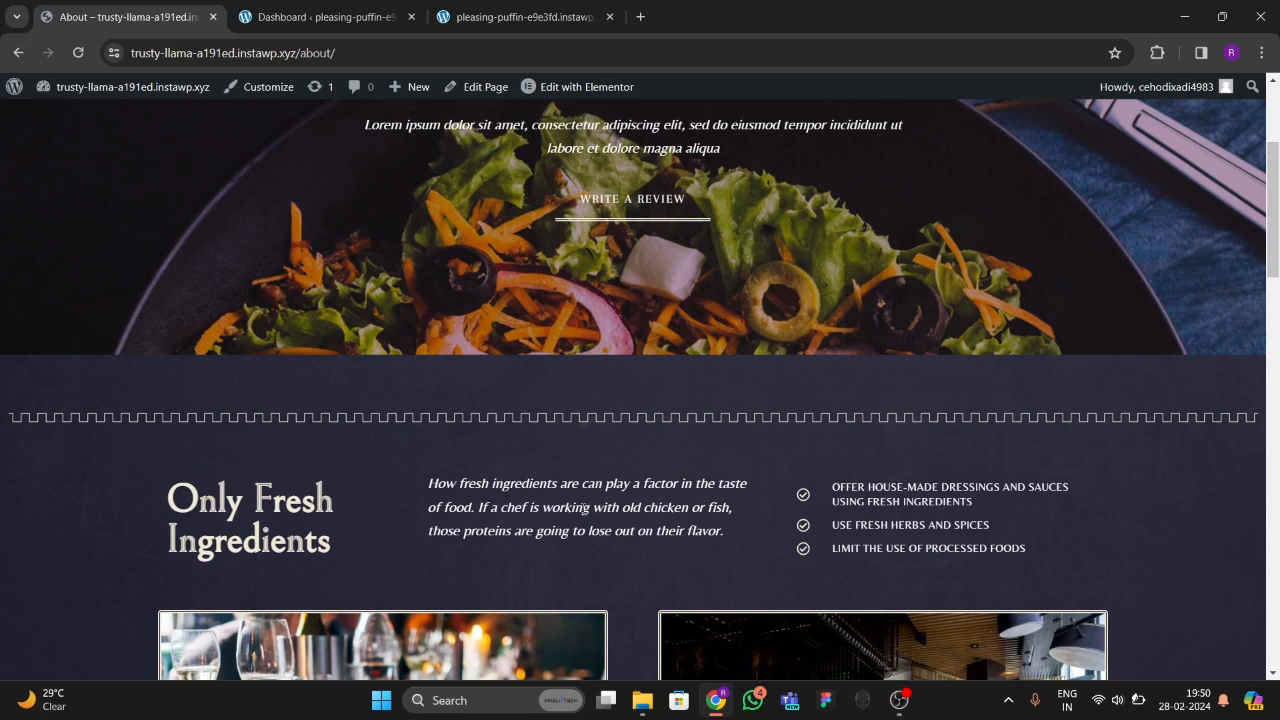
pyautogui.scroll(3, 584, 508)
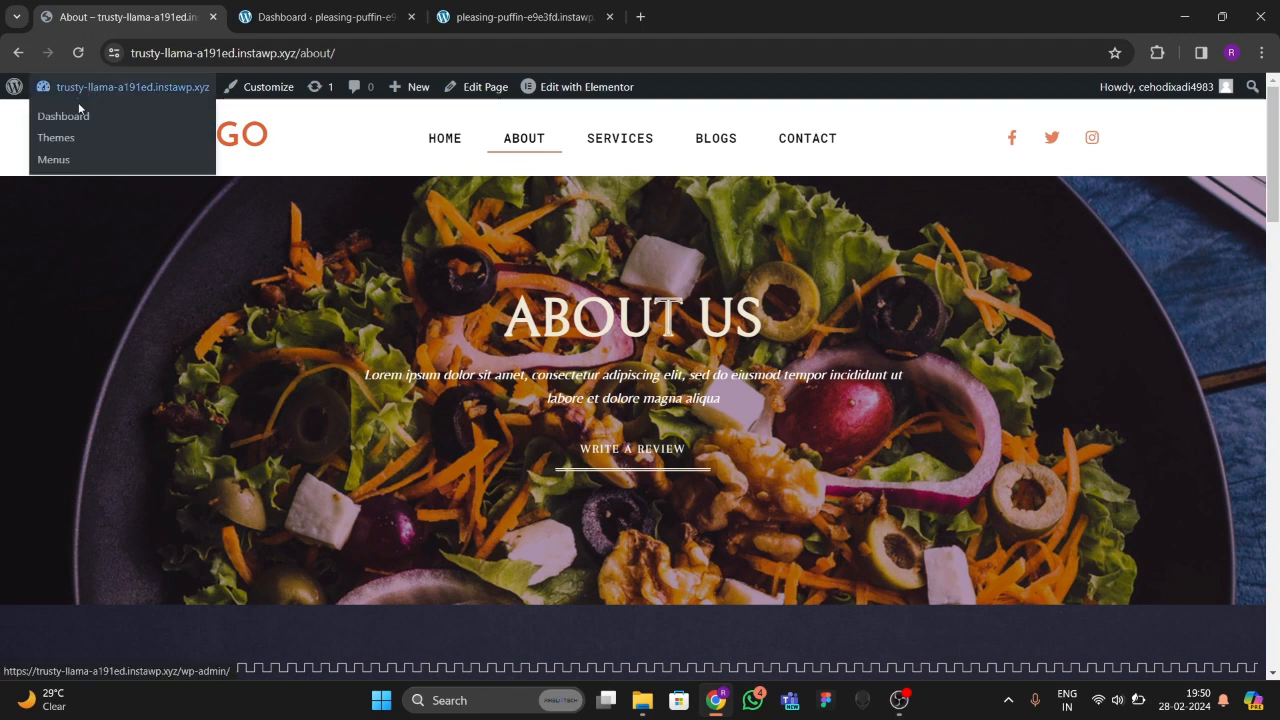
# Step: Open the restaurant site's WordPress dashboard in a new browser tab and switch to it
pyautogui.rightClick(77, 107)
pyautogui.click(150, 126)
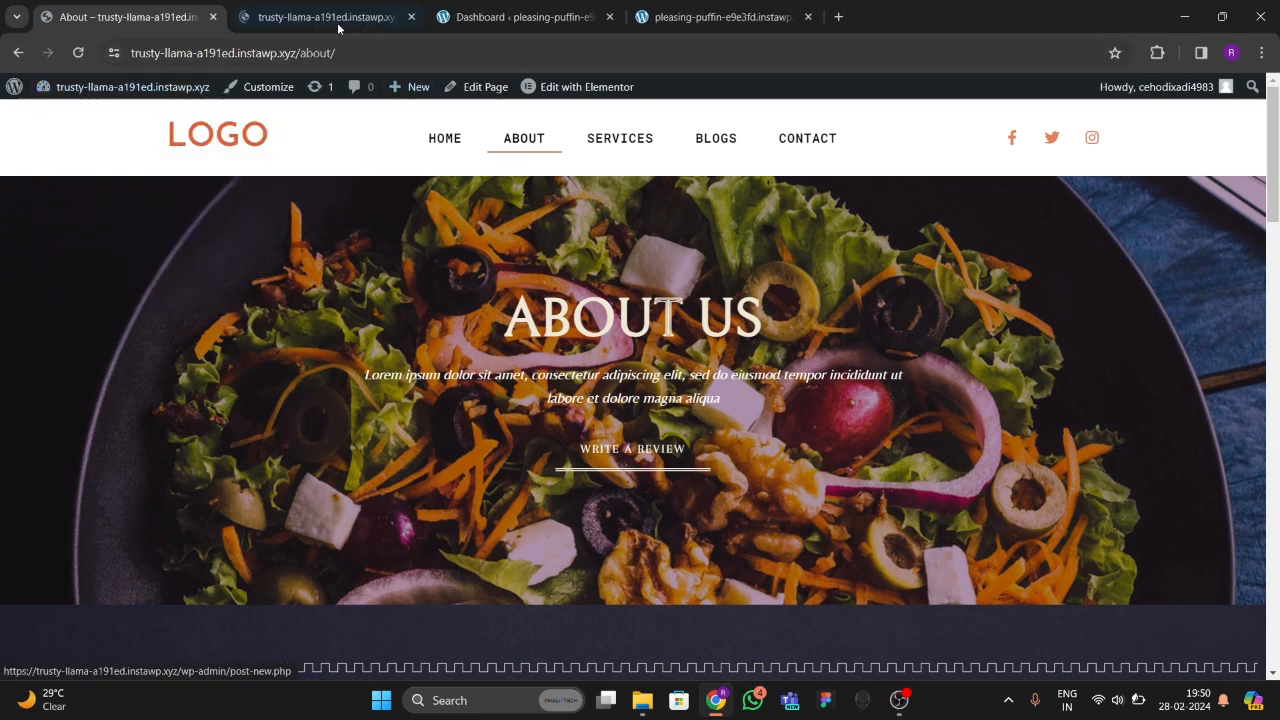
pyautogui.click(250, 17)
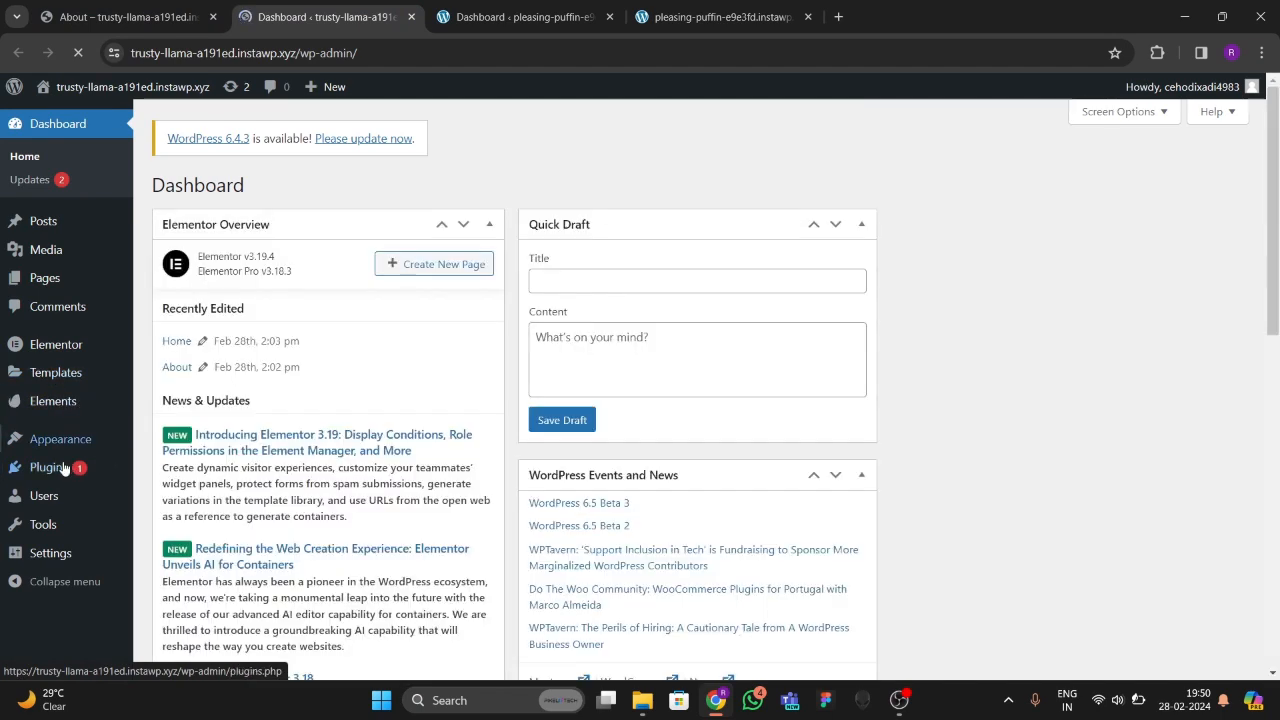
# Step: Go to the installed plugins and check the entries for Elementor, Elementor Pro and Envato Elements
pyautogui.moveTo(63, 472)
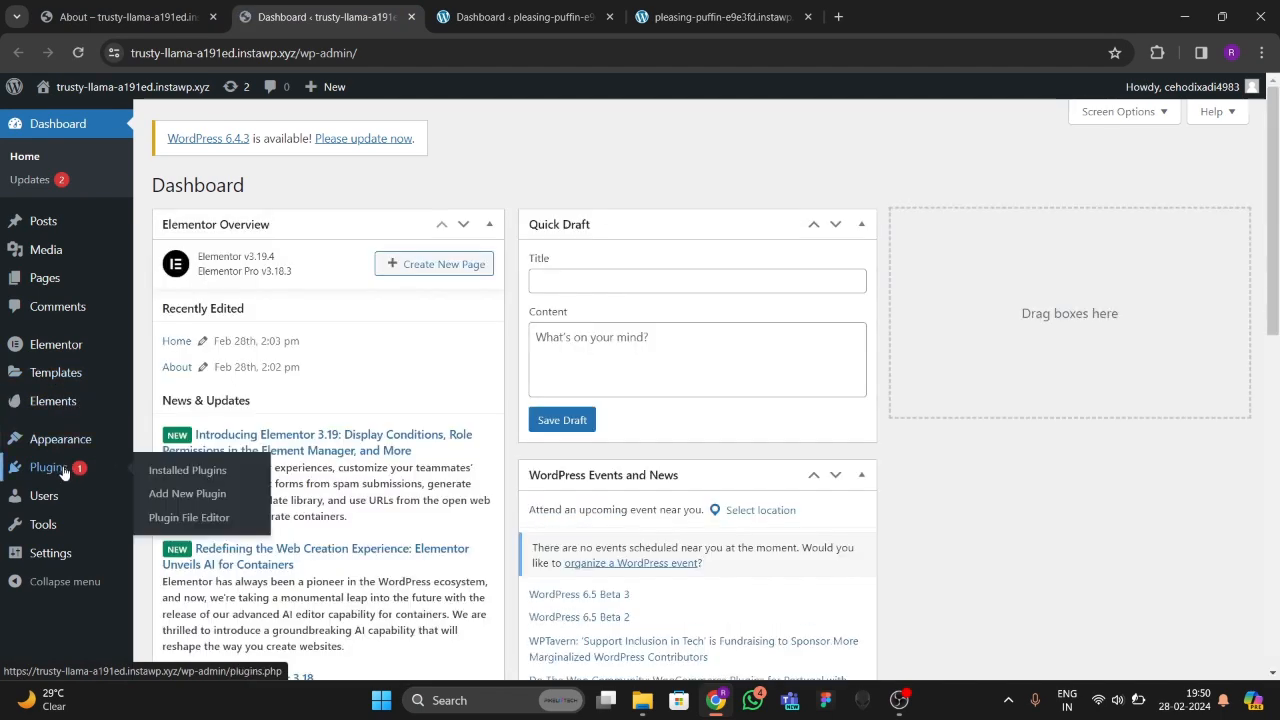
pyautogui.click(207, 477)
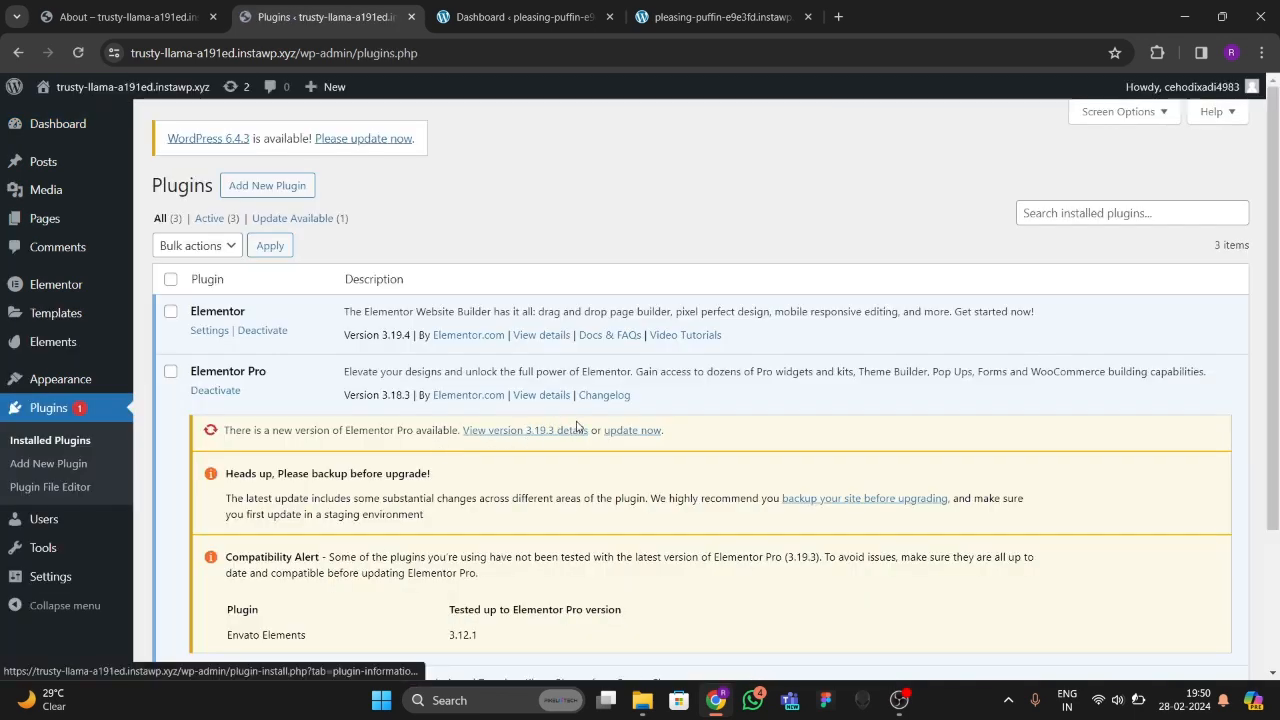
pyautogui.scroll(-3, 591, 439)
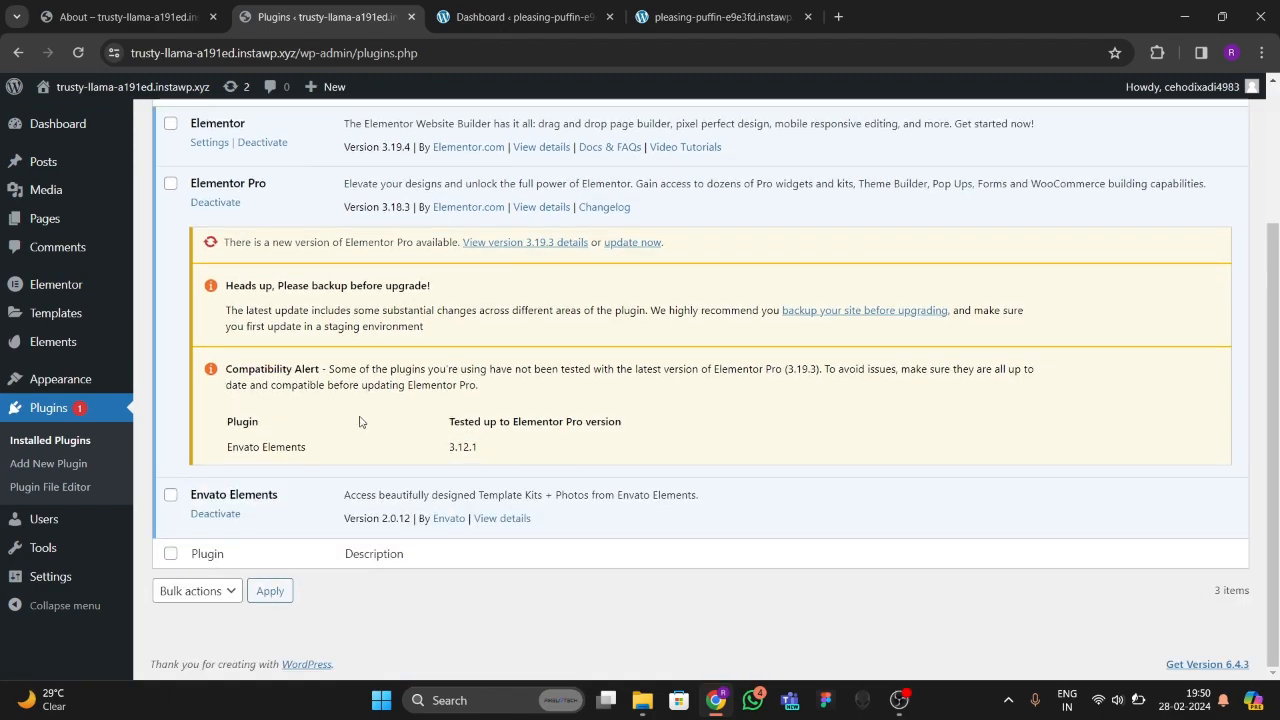
pyautogui.scroll(3, 360, 421)
pyautogui.scroll(-3, 340, 440)
pyautogui.scroll(3, 330, 450)
pyautogui.scroll(-1, 335, 415)
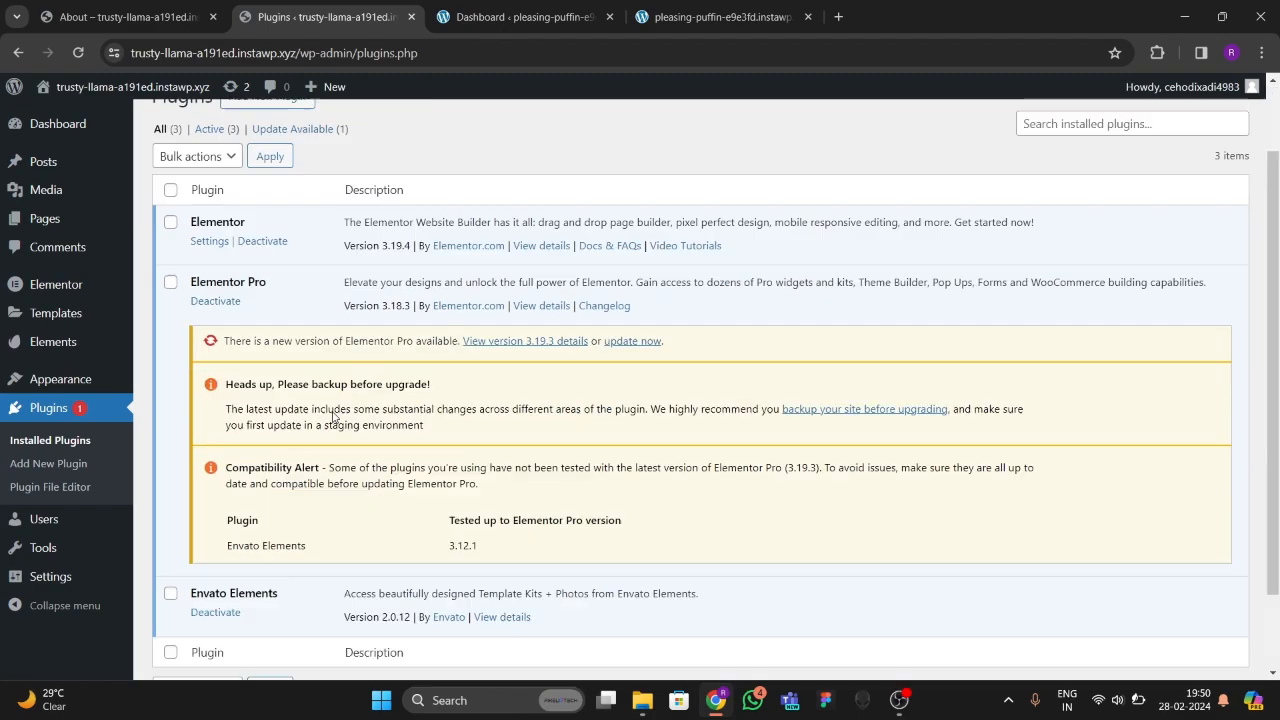
pyautogui.scroll(2, 335, 415)
# Step: In the Features section of the Elementor settings, set the Page Transitions feature to Active
pyautogui.moveTo(52, 553)
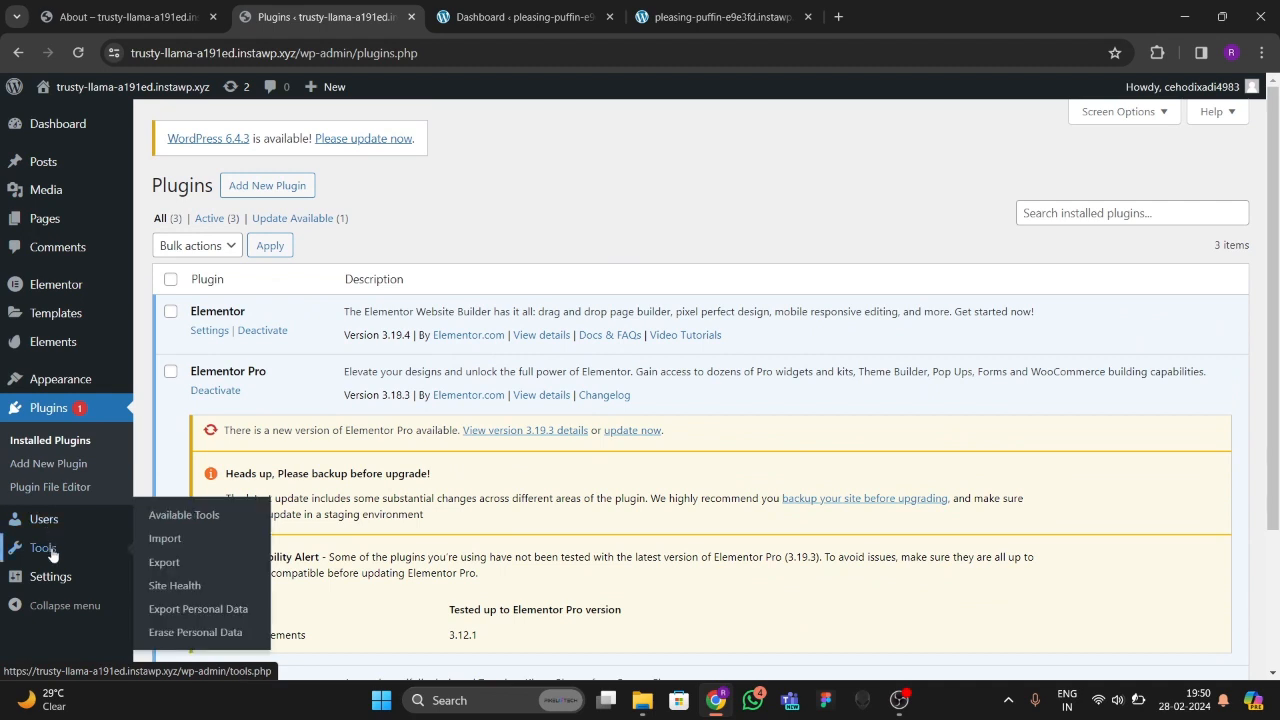
pyautogui.moveTo(48, 287)
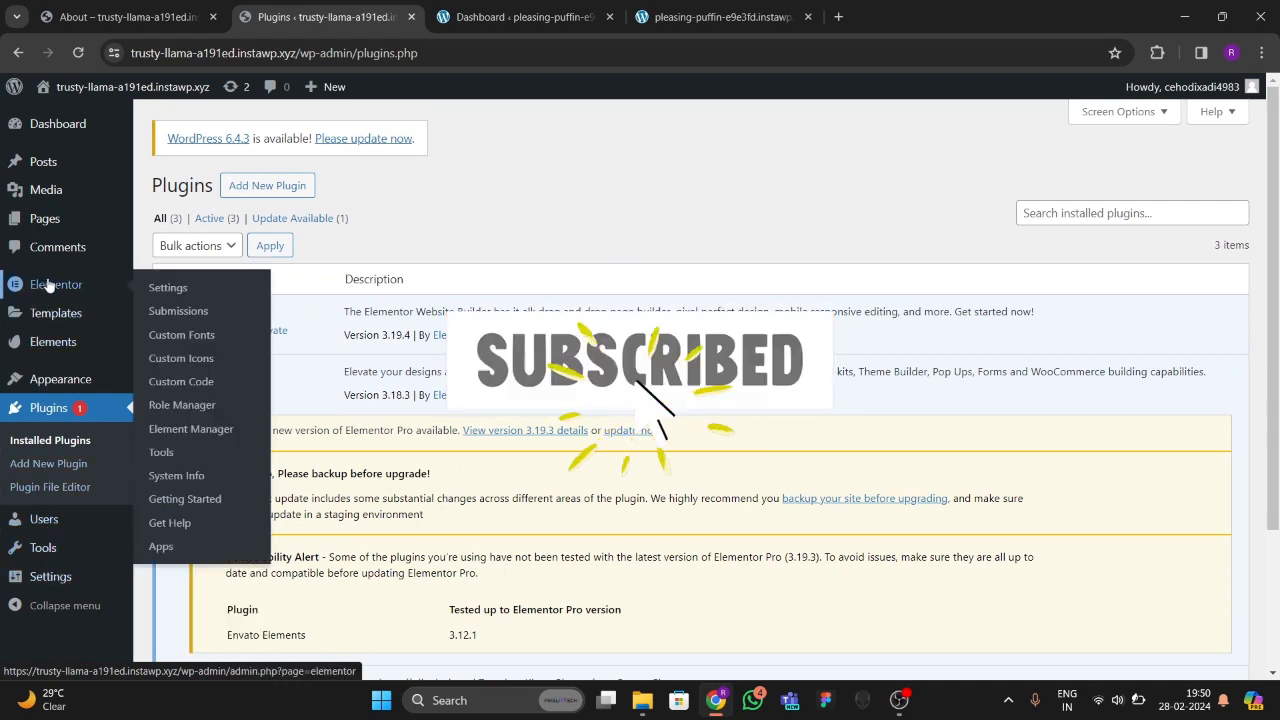
pyautogui.click(158, 288)
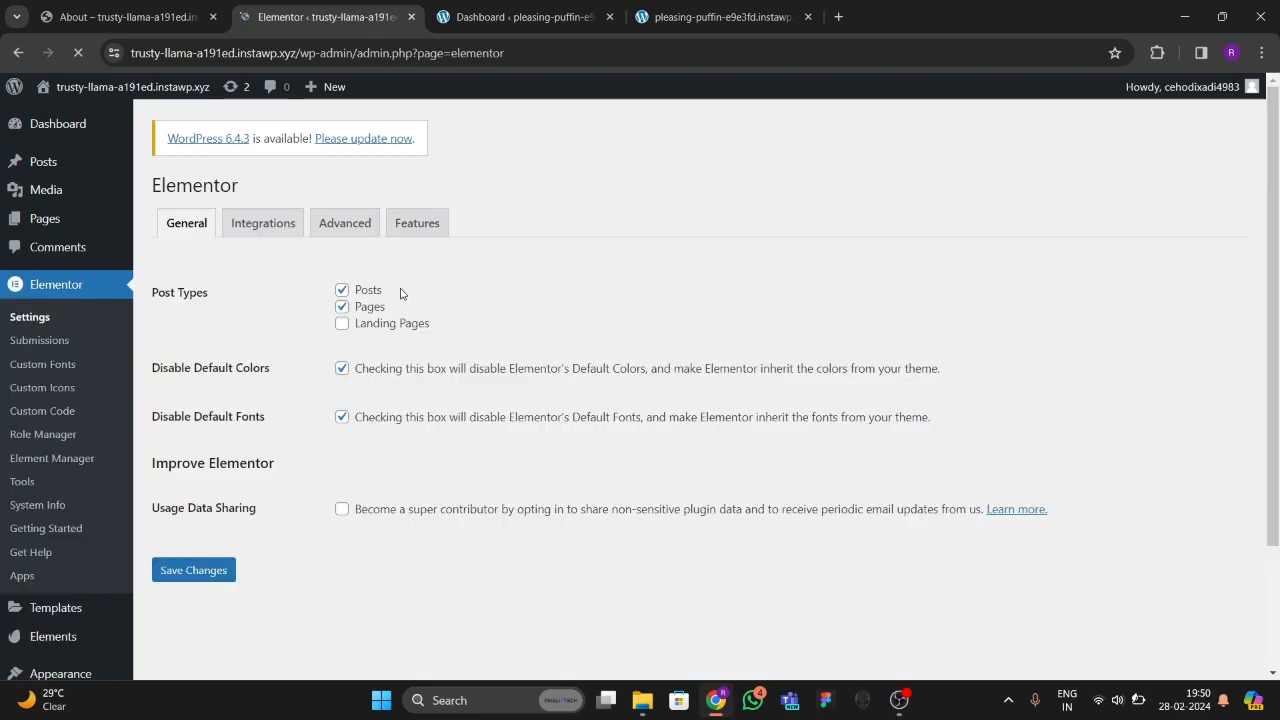
pyautogui.click(416, 238)
pyautogui.scroll(-10, 323, 475)
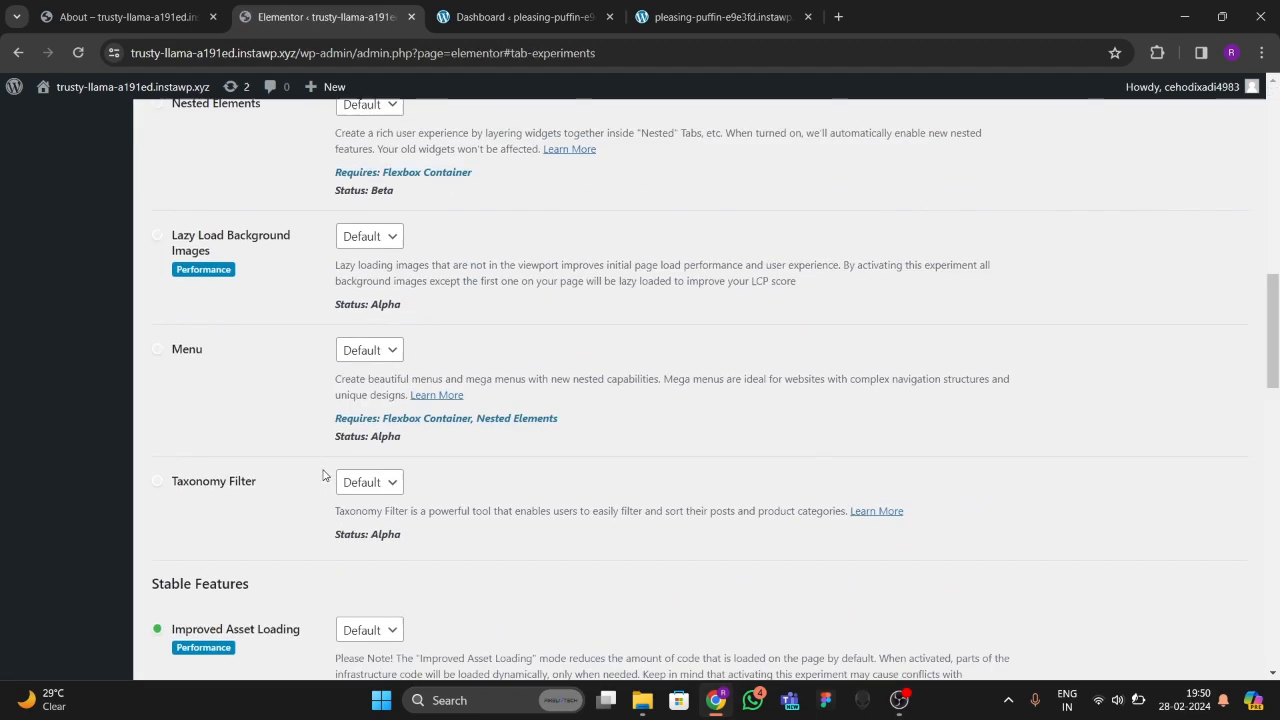
pyautogui.scroll(-9, 298, 428)
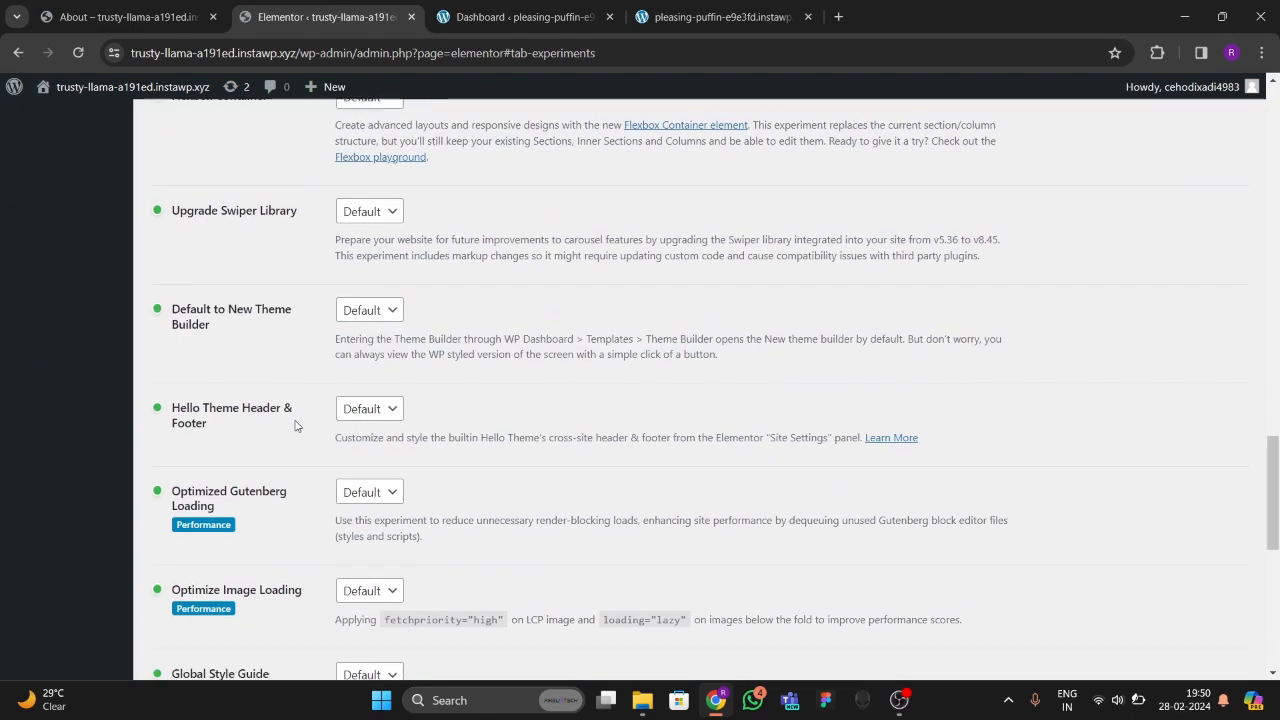
pyautogui.scroll(-6, 295, 427)
pyautogui.scroll(3, 295, 427)
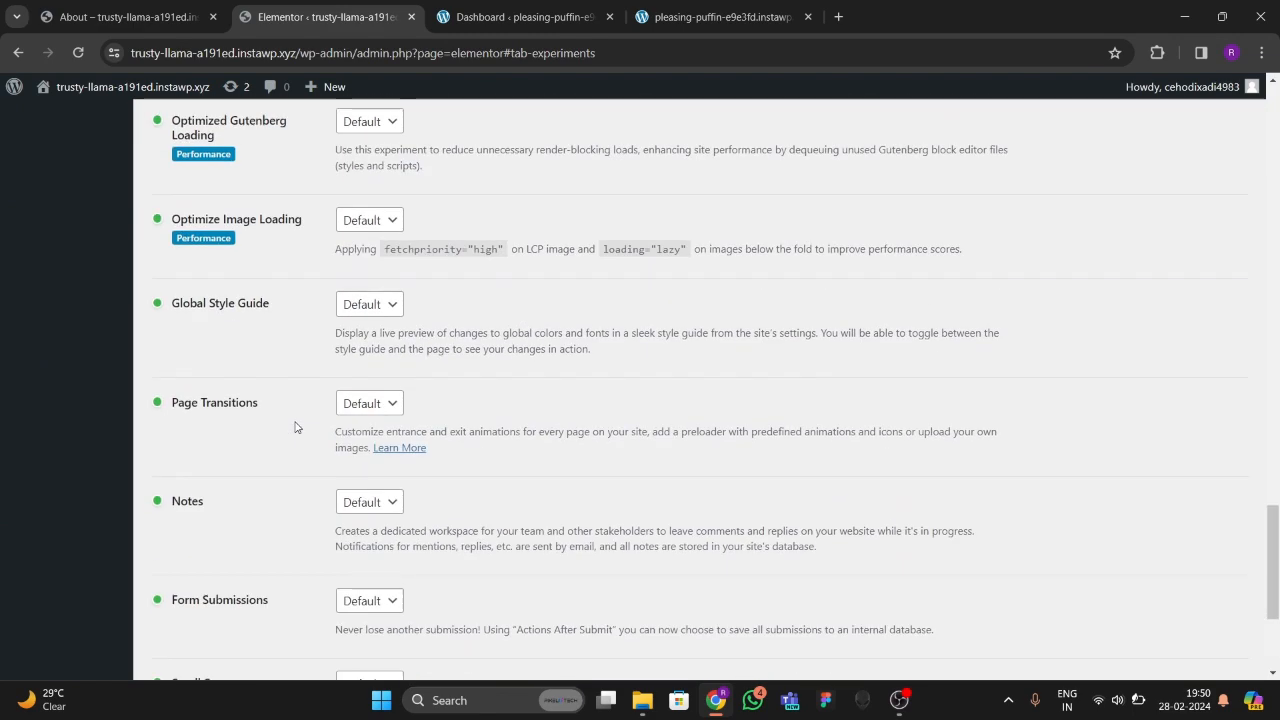
pyautogui.click(356, 406)
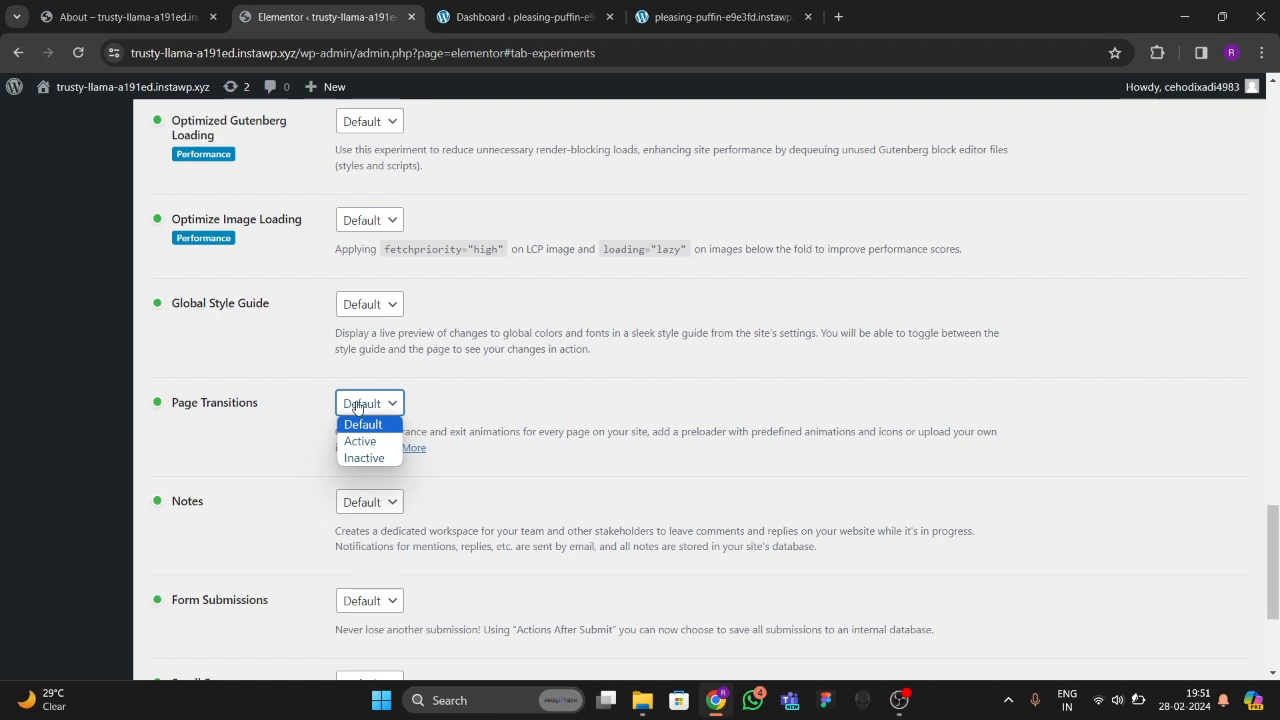
pyautogui.click(359, 441)
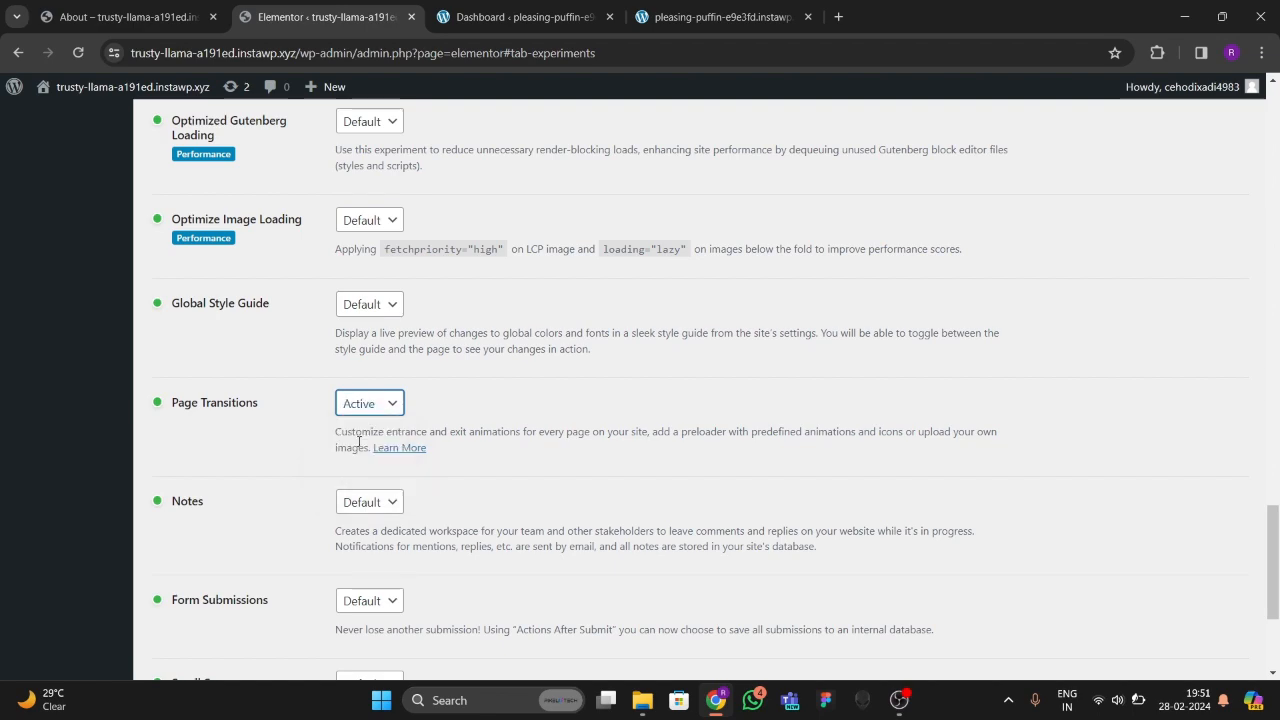
# Step: Look through the other Elementor features and save the changed settings
pyautogui.scroll(5, 300, 466)
pyautogui.scroll(5, 300, 468)
pyautogui.scroll(-5, 300, 468)
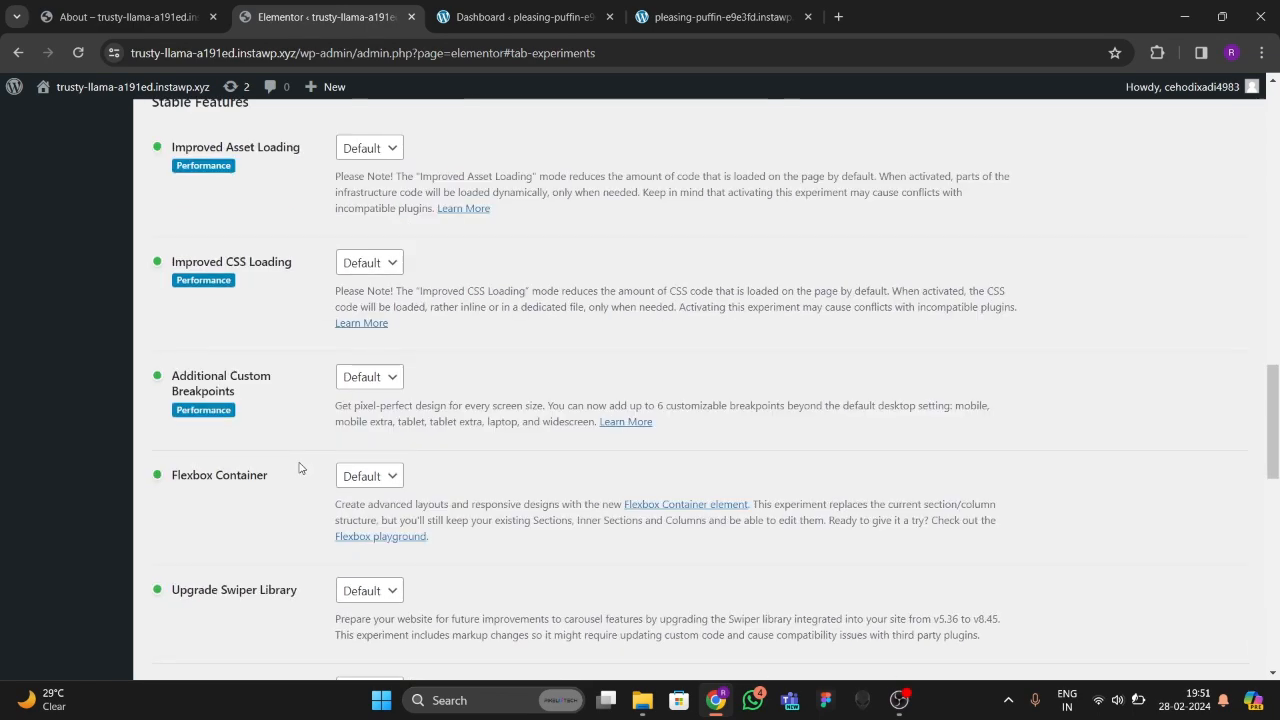
pyautogui.scroll(4, 300, 468)
pyautogui.scroll(-5, 300, 468)
pyautogui.scroll(-10, 300, 468)
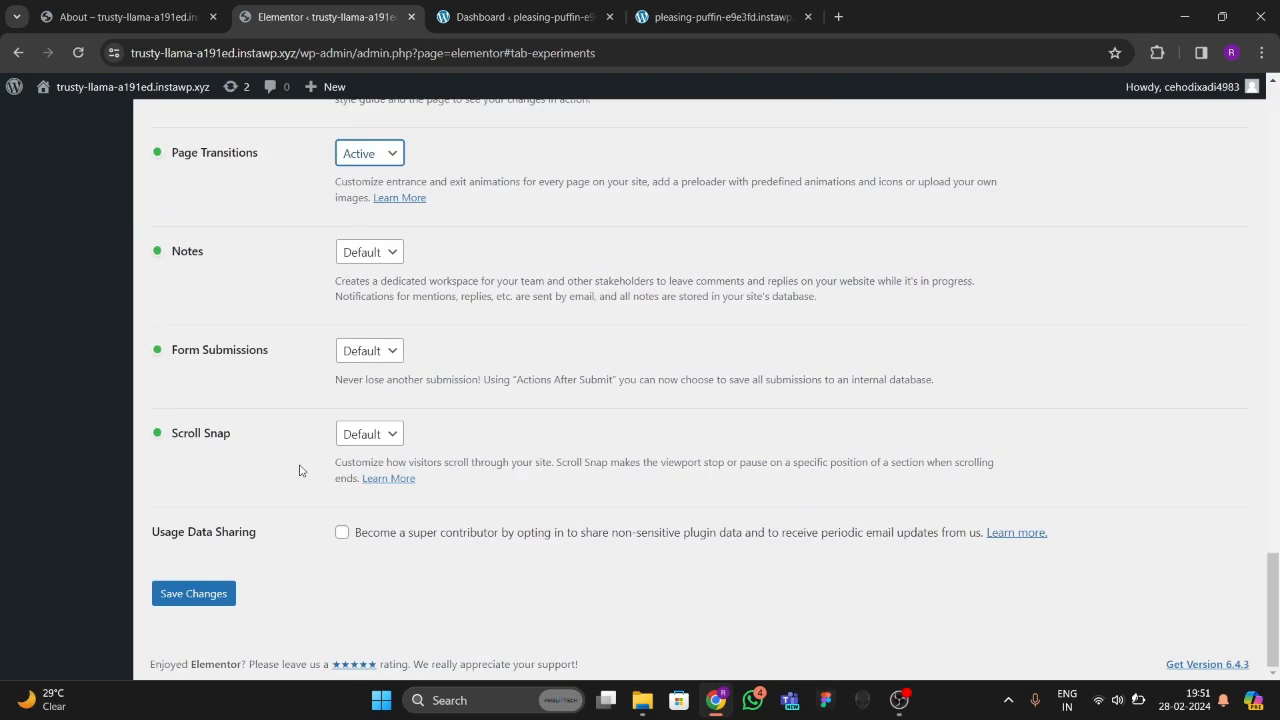
pyautogui.scroll(3, 300, 468)
pyautogui.scroll(-3, 297, 470)
pyautogui.click(234, 588)
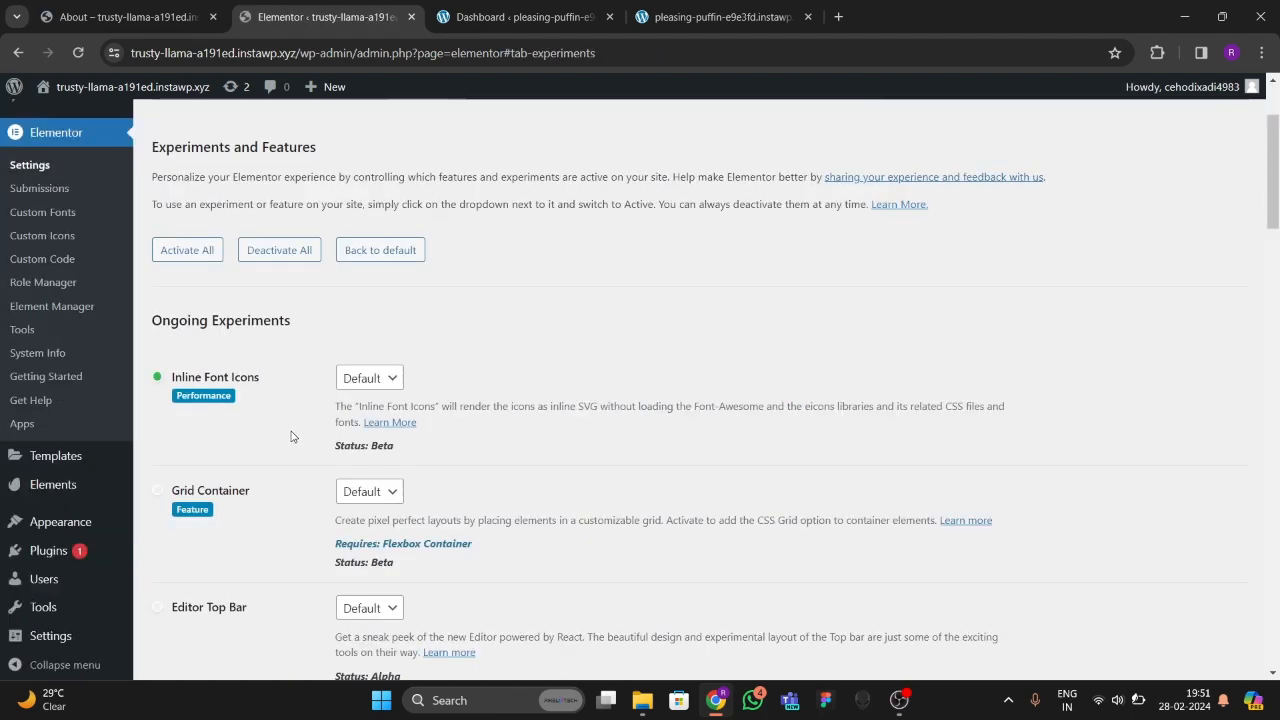
pyautogui.scroll(-5, 288, 425)
pyautogui.scroll(10, 286, 420)
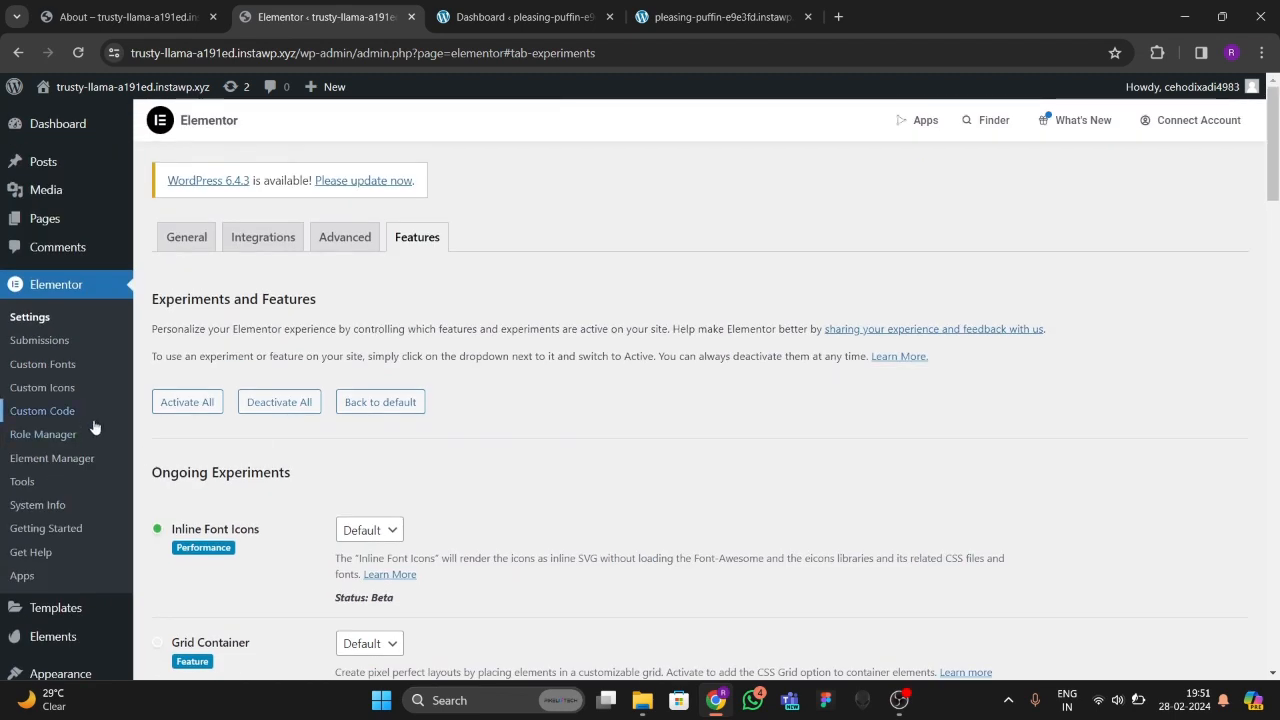
# Step: From the site's page list, open the About page for editing with Elementor in a new tab and switch to it
pyautogui.click(170, 222)
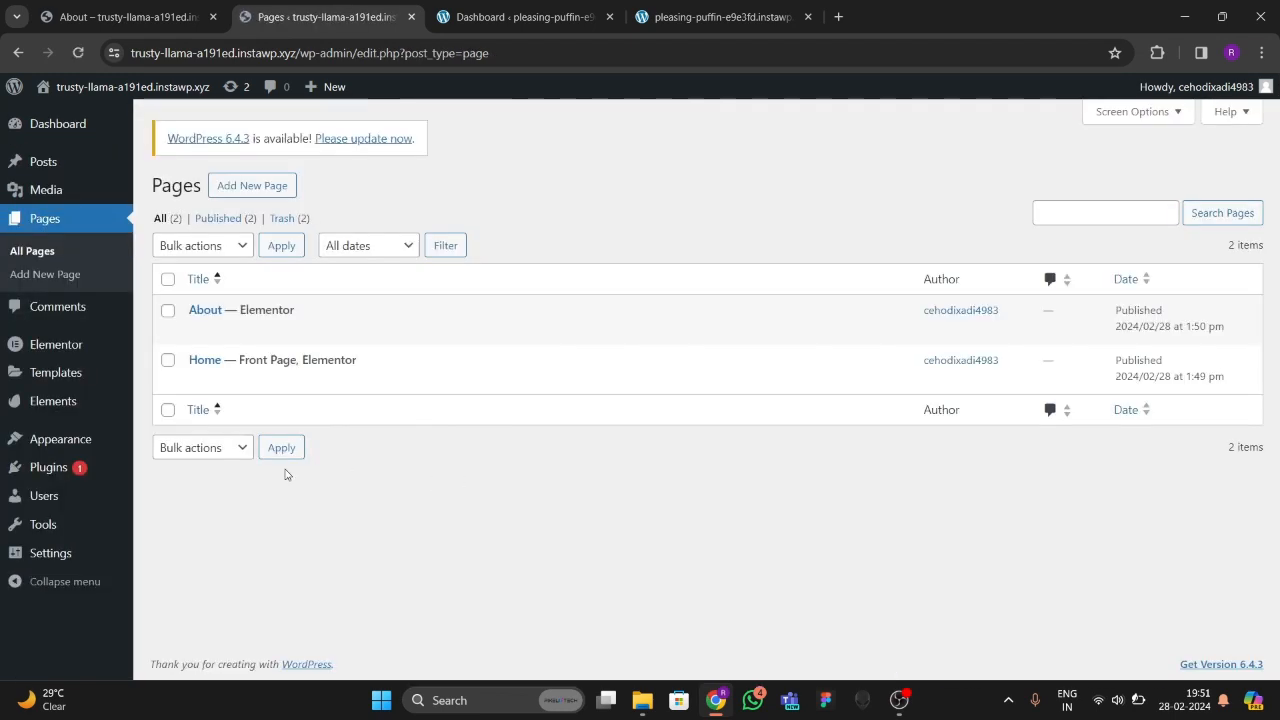
pyautogui.moveTo(345, 380)
pyautogui.moveTo(214, 342)
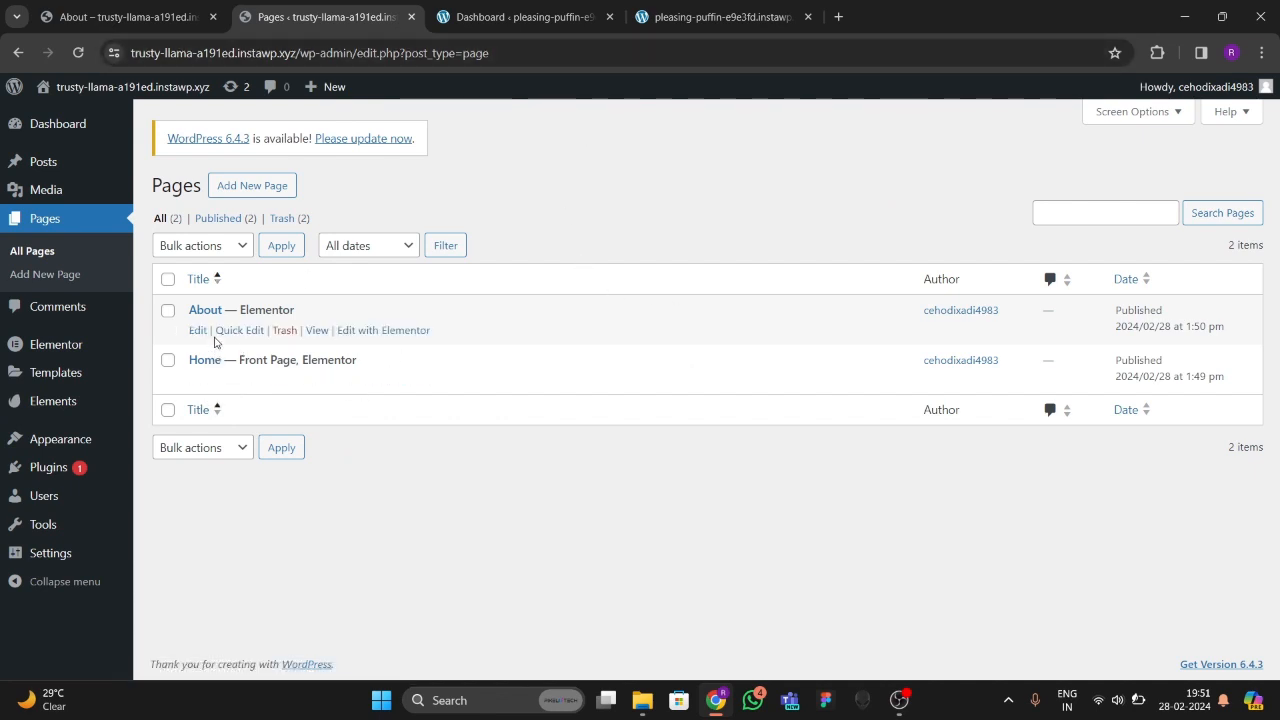
pyautogui.rightClick(370, 335)
pyautogui.click(418, 354)
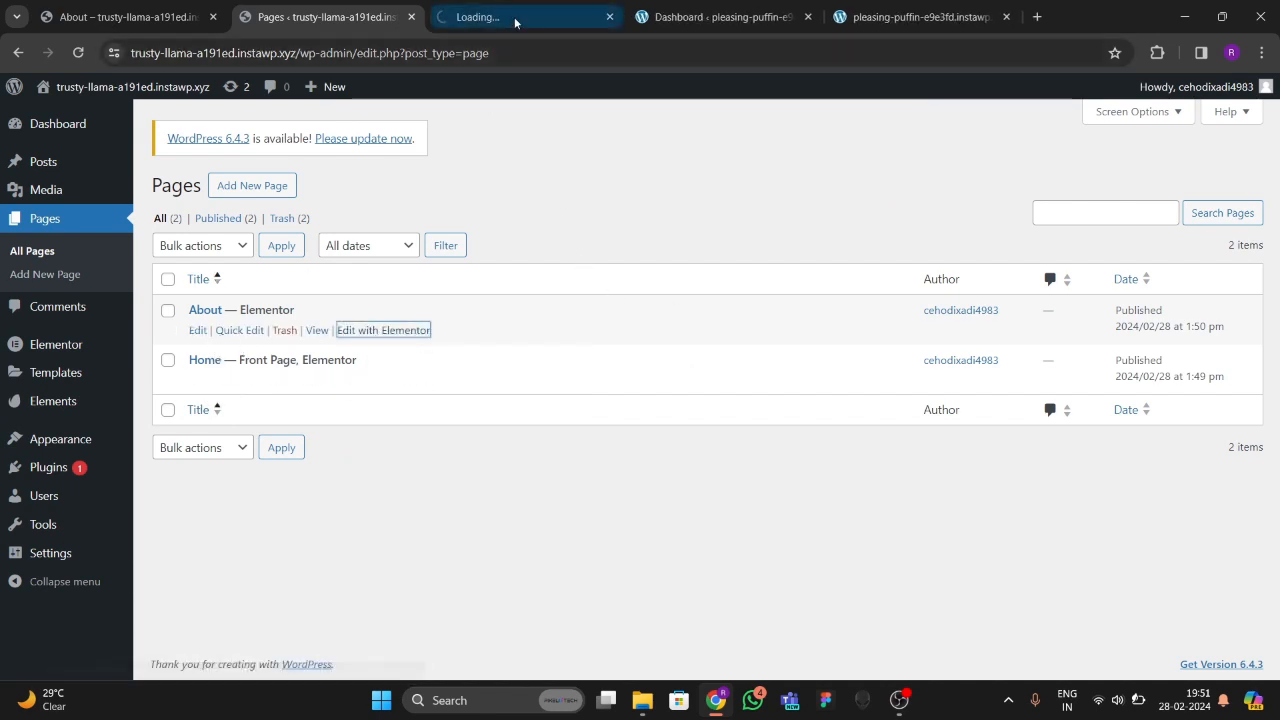
pyautogui.click(515, 20)
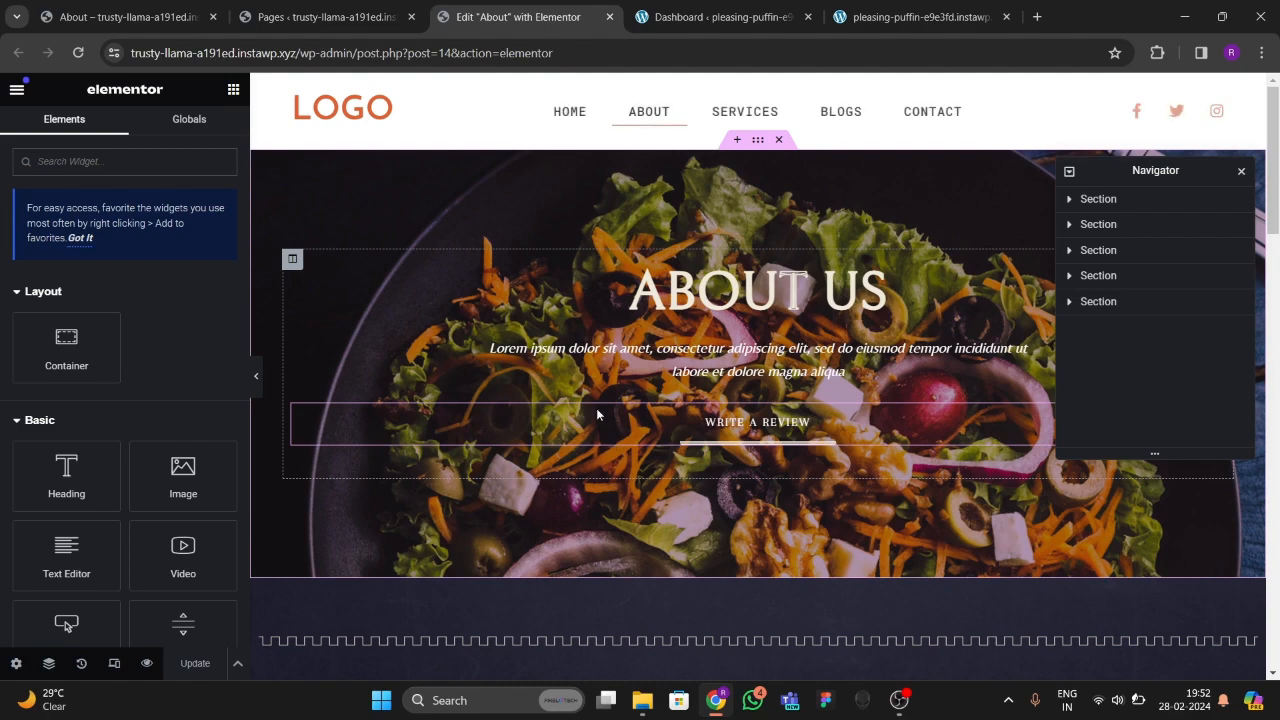
# Step: Open the Page Transitions settings within the Elementor Site Settings
pyautogui.scroll(-2, 608, 408)
pyautogui.scroll(2, 582, 413)
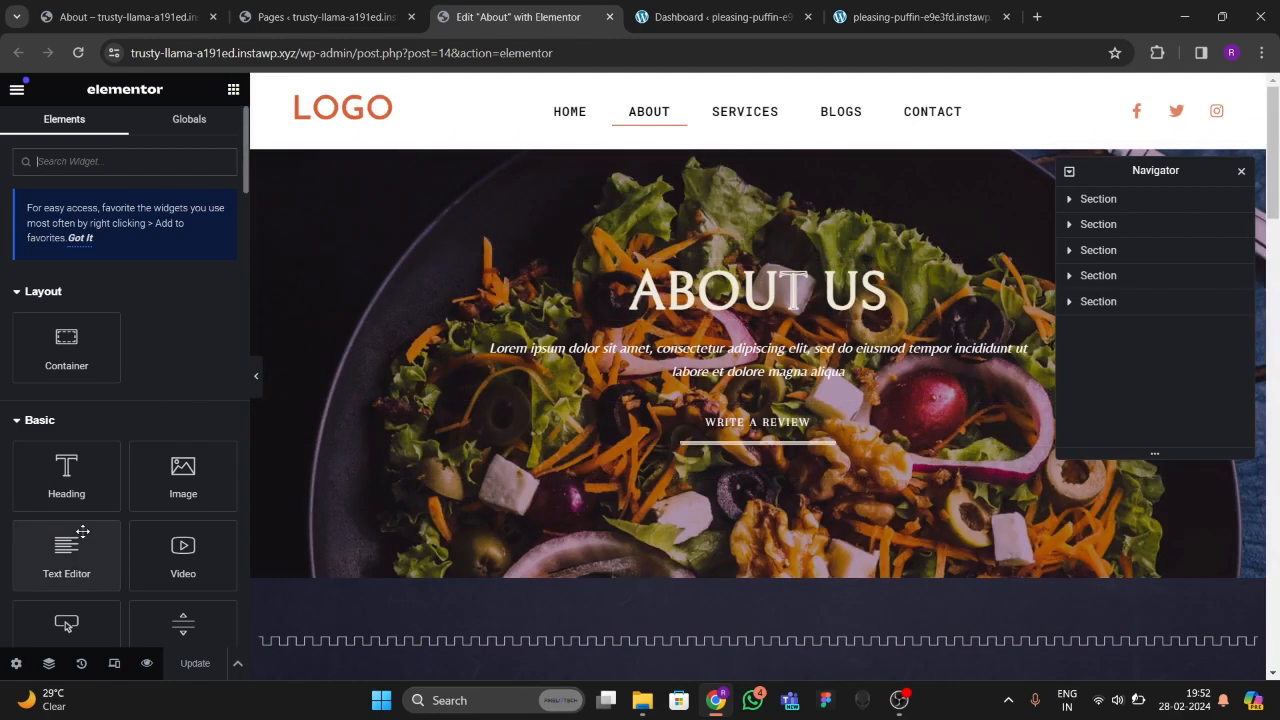
pyautogui.click(15, 93)
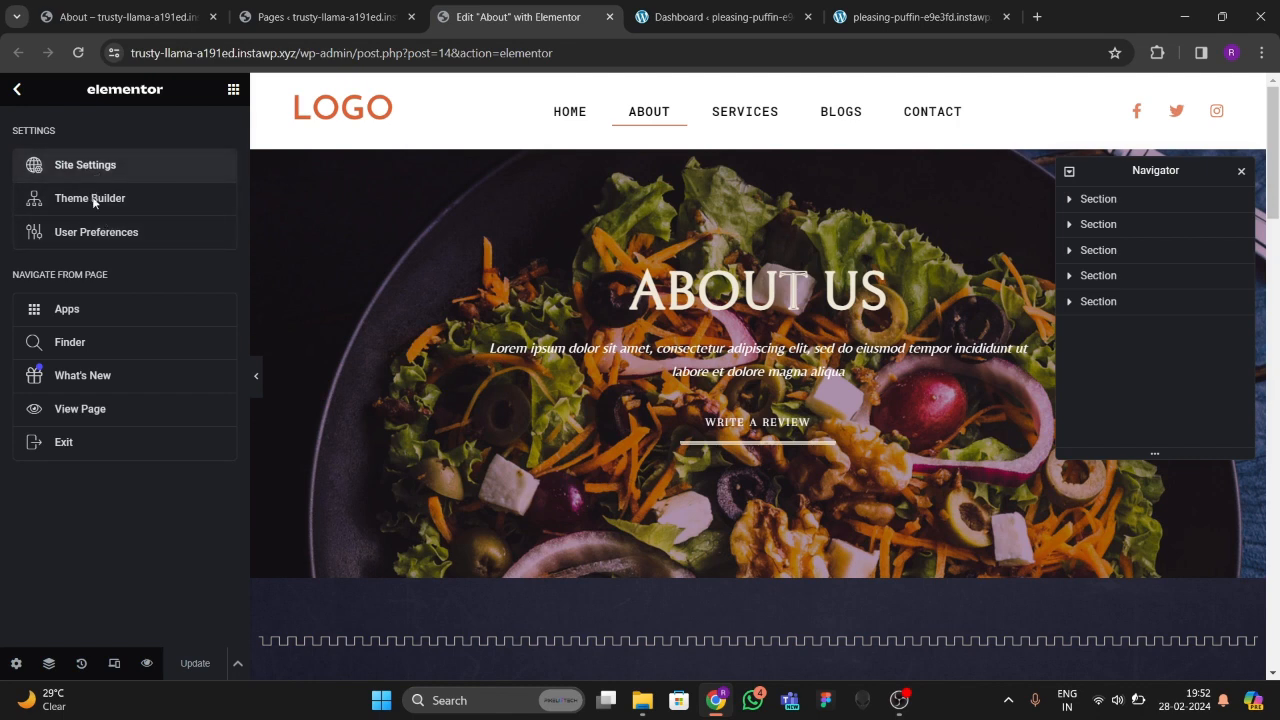
pyautogui.click(165, 376)
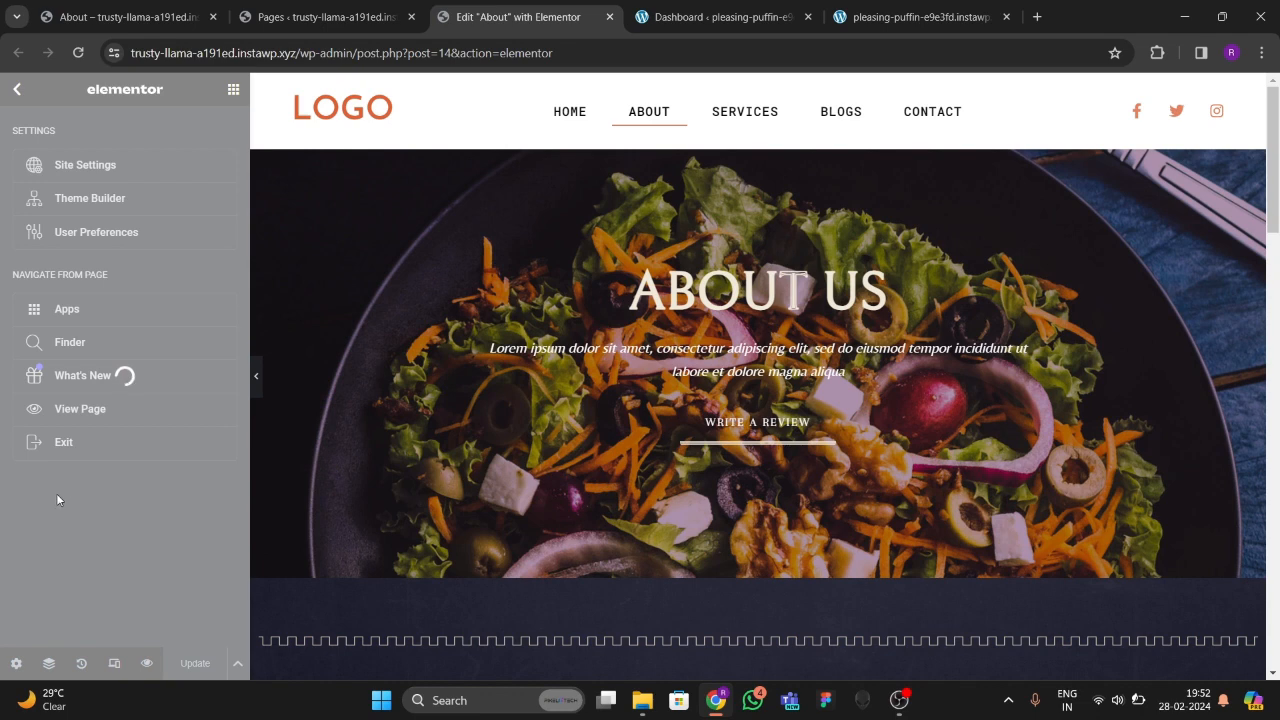
pyautogui.scroll(-2, 129, 420)
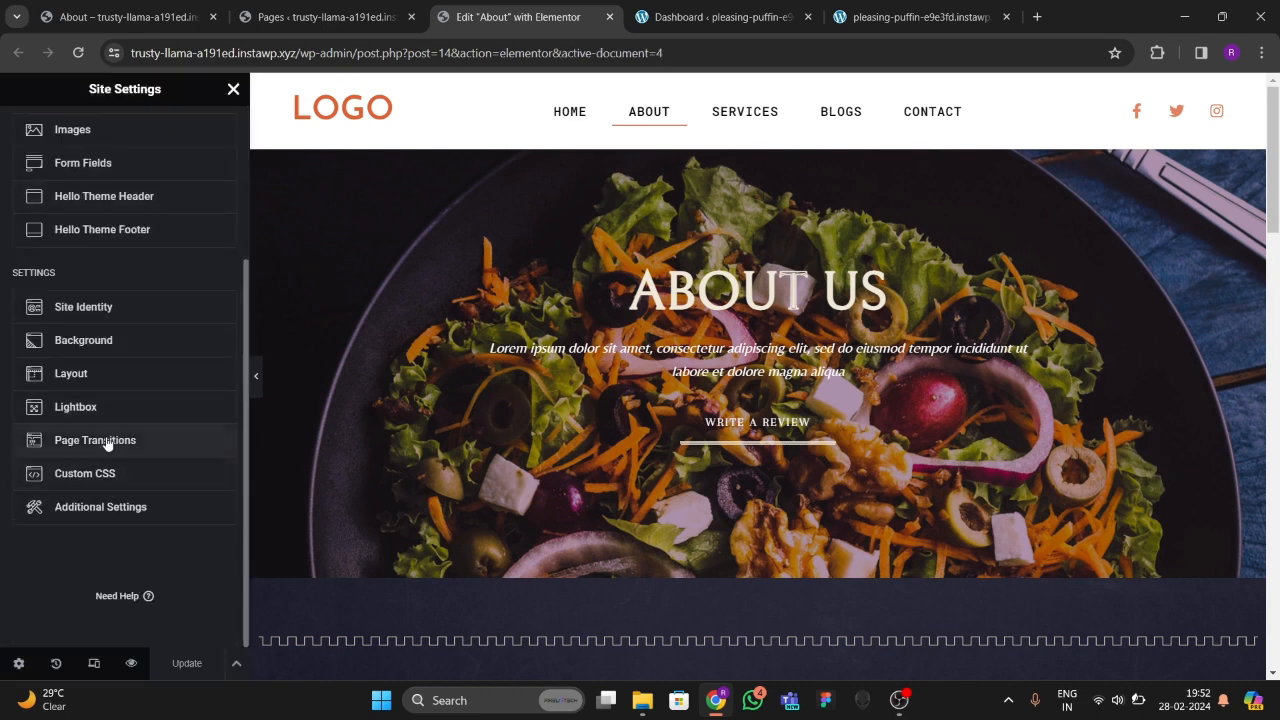
pyautogui.click(104, 444)
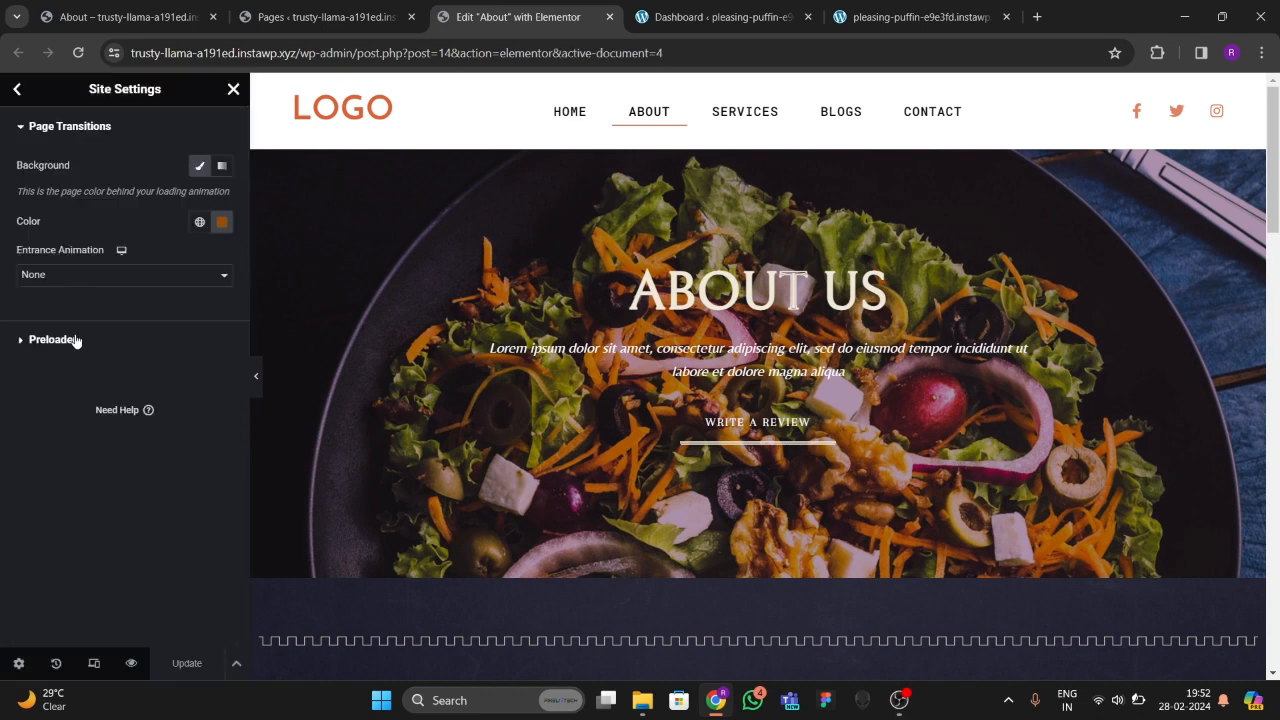
# Step: Set the page transition background color to a dark brown
pyautogui.click(223, 227)
pyautogui.moveTo(307, 331)
pyautogui.mouseDown()
pyautogui.moveTo(291, 372)
pyautogui.moveTo(266, 363)
pyautogui.mouseUp()
pyautogui.click(30, 405)
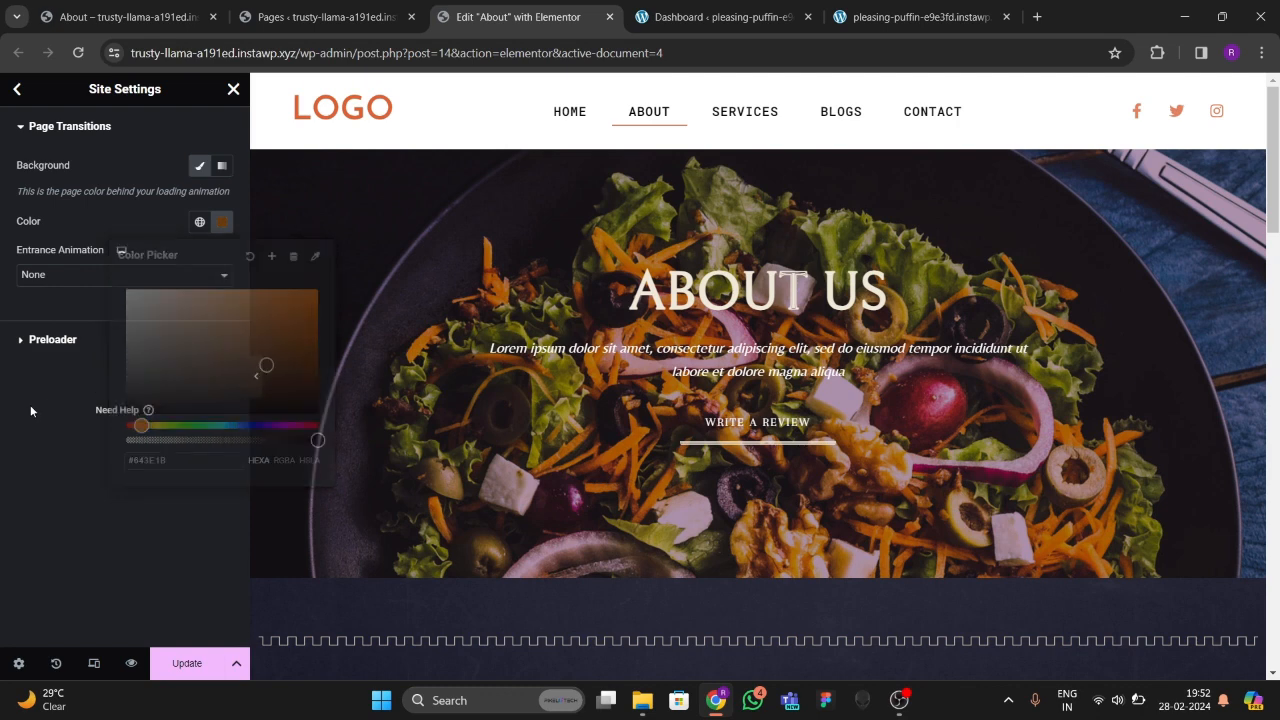
# Step: Set the preloader type to Animation
pyautogui.click(57, 345)
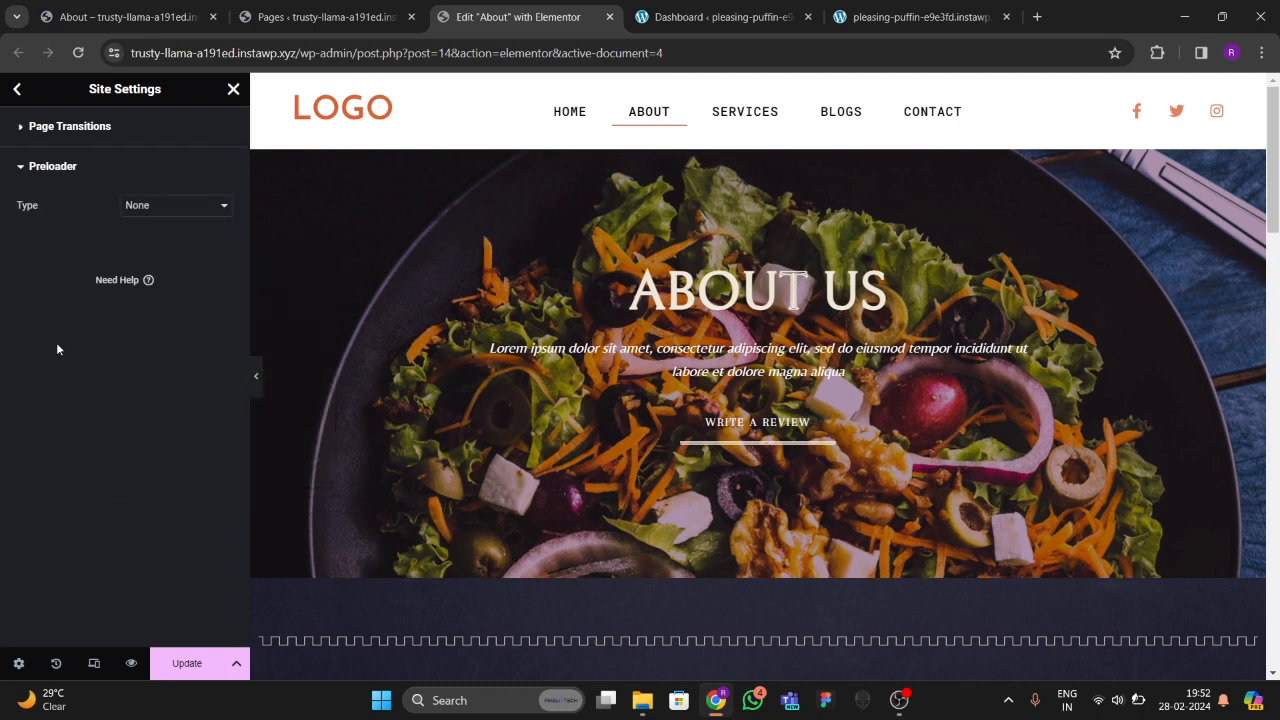
pyautogui.click(140, 207)
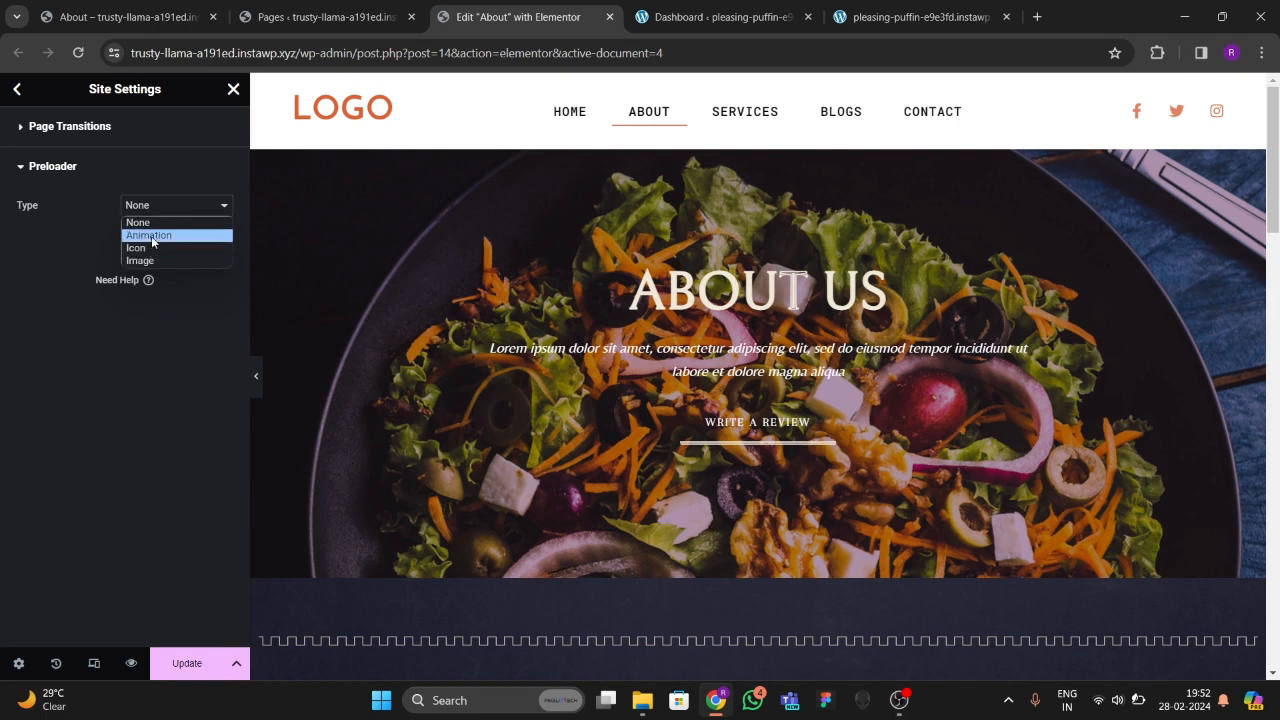
pyautogui.click(151, 236)
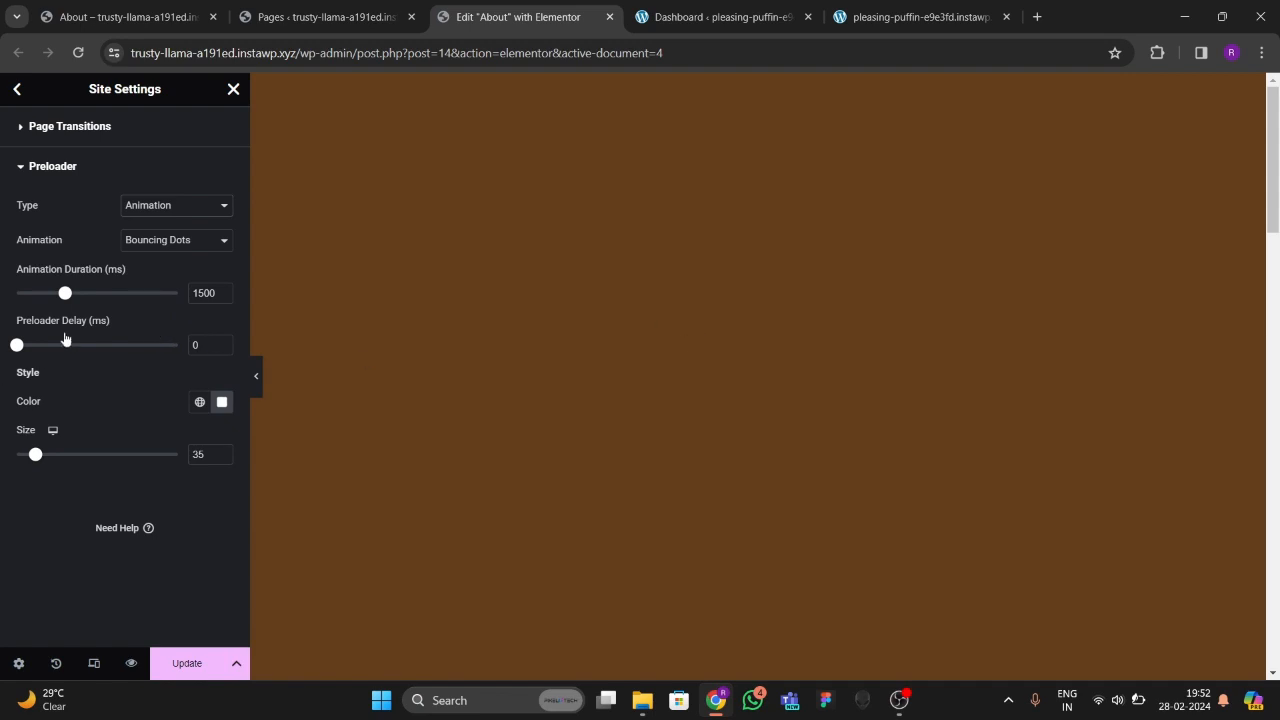
# Step: Try the Pulsing Dots preloader animation and switch back to Bouncing Dots
pyautogui.click(167, 247)
pyautogui.click(162, 287)
pyautogui.click(165, 248)
pyautogui.click(156, 297)
pyautogui.click(162, 246)
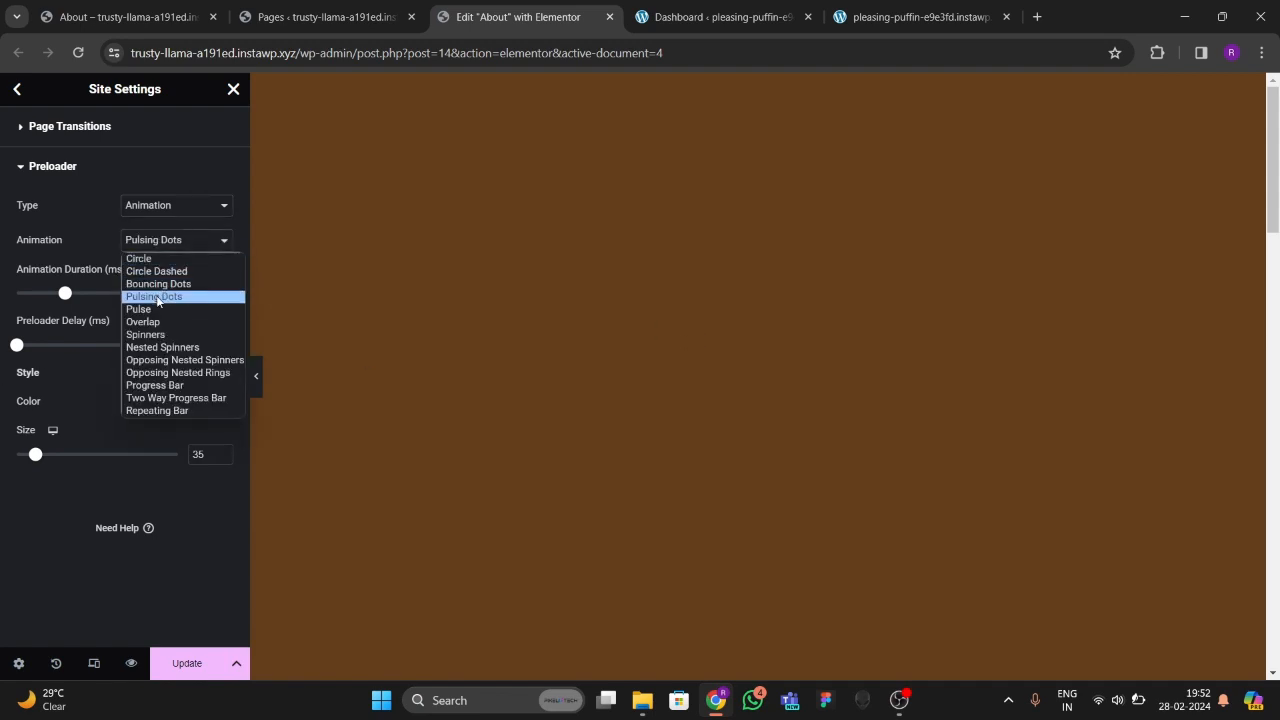
pyautogui.click(157, 298)
pyautogui.click(165, 245)
pyautogui.click(165, 284)
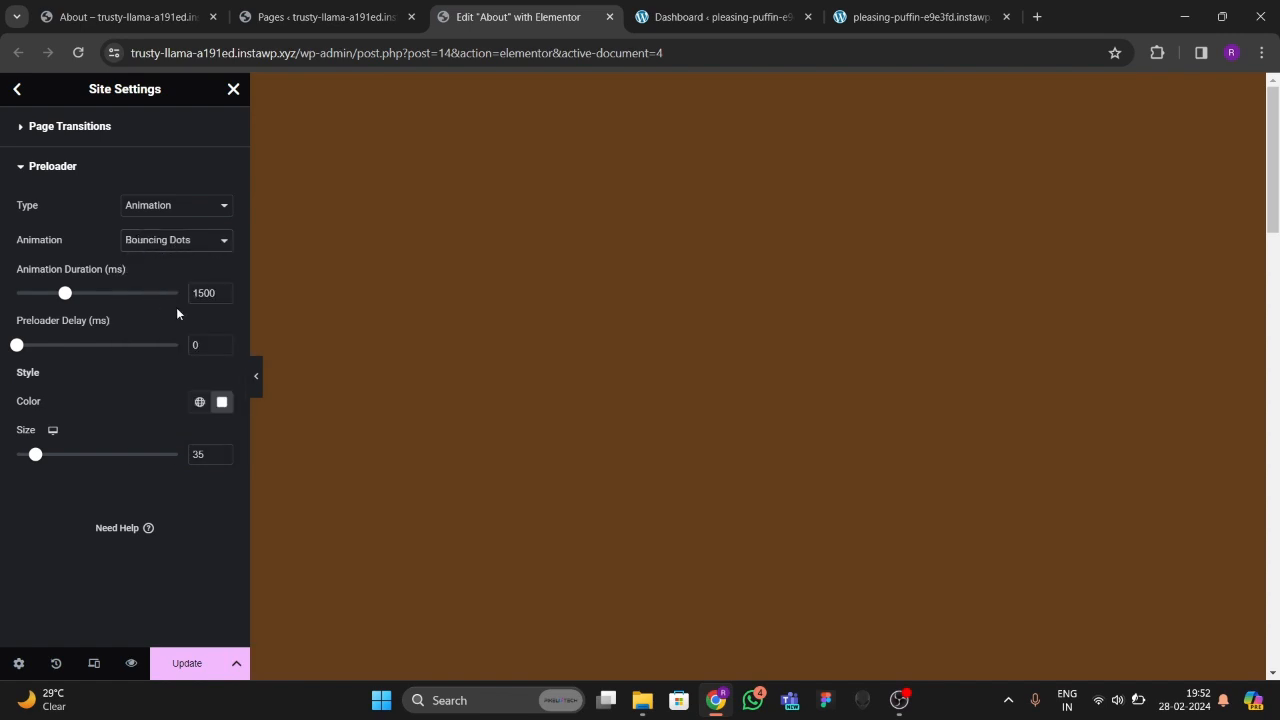
# Step: Change the page transition background color to a brighter orange-brown
pyautogui.click(60, 127)
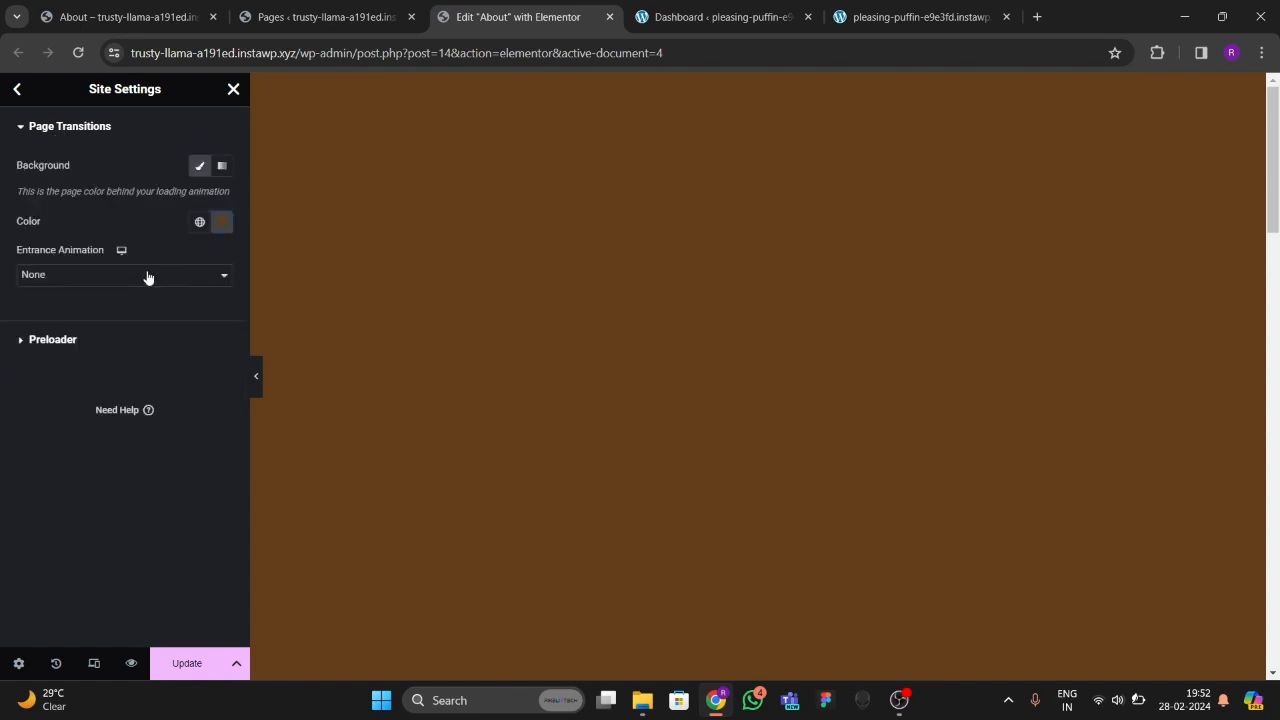
pyautogui.click(221, 221)
pyautogui.moveTo(307, 355)
pyautogui.mouseDown()
pyautogui.moveTo(306, 334)
pyautogui.moveTo(299, 349)
pyautogui.mouseUp()
pyautogui.click(49, 371)
# Step: Try the Pulse preloader animation and return to Bouncing Dots
pyautogui.click(52, 340)
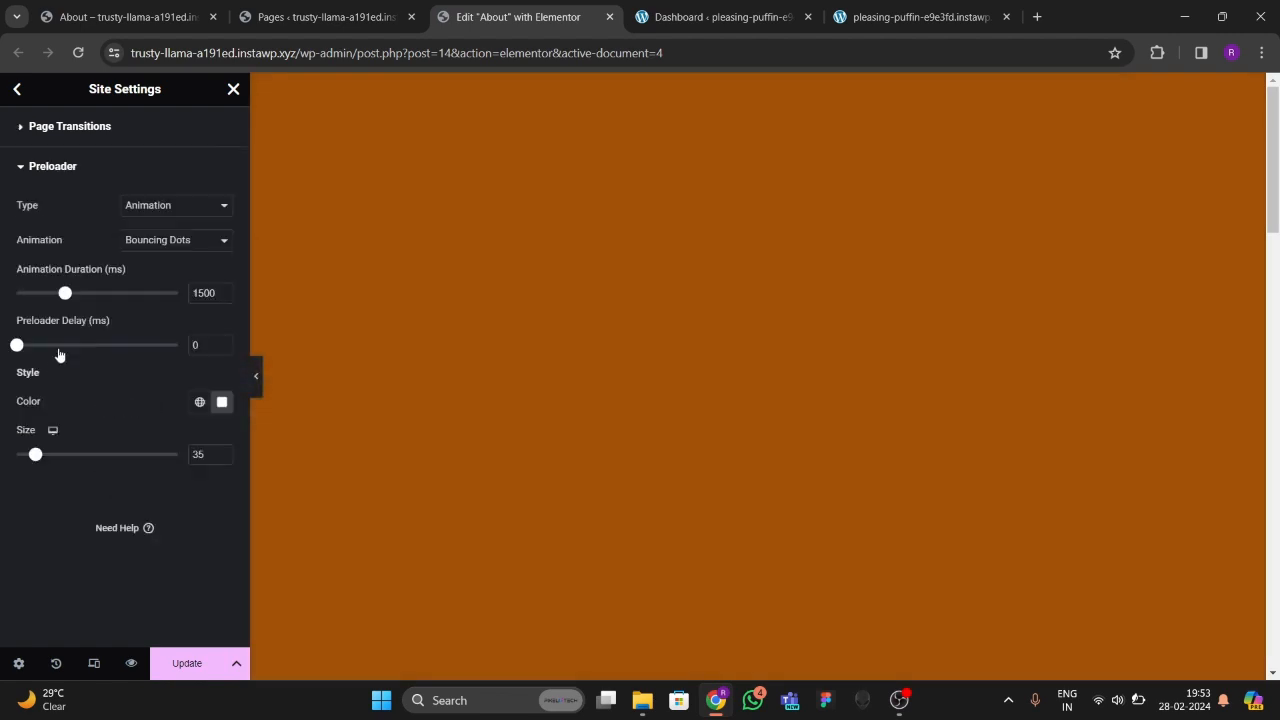
pyautogui.click(160, 242)
pyautogui.click(155, 307)
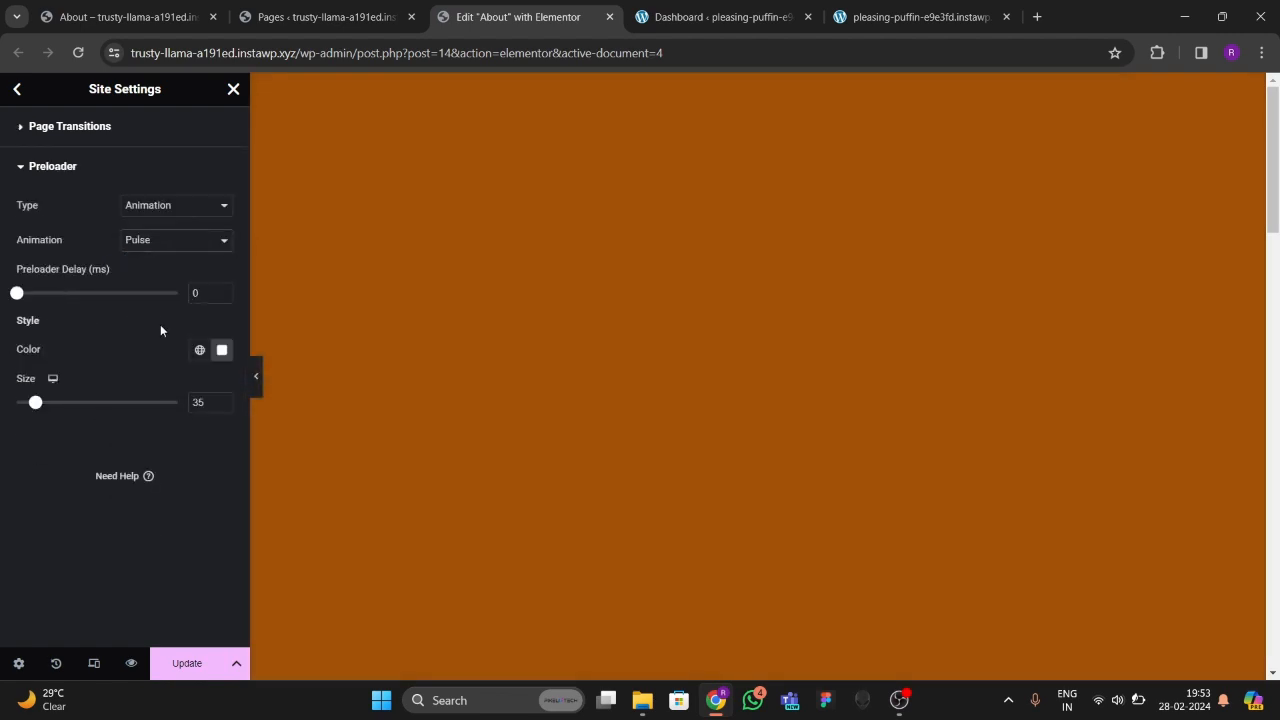
pyautogui.click(166, 244)
pyautogui.click(158, 284)
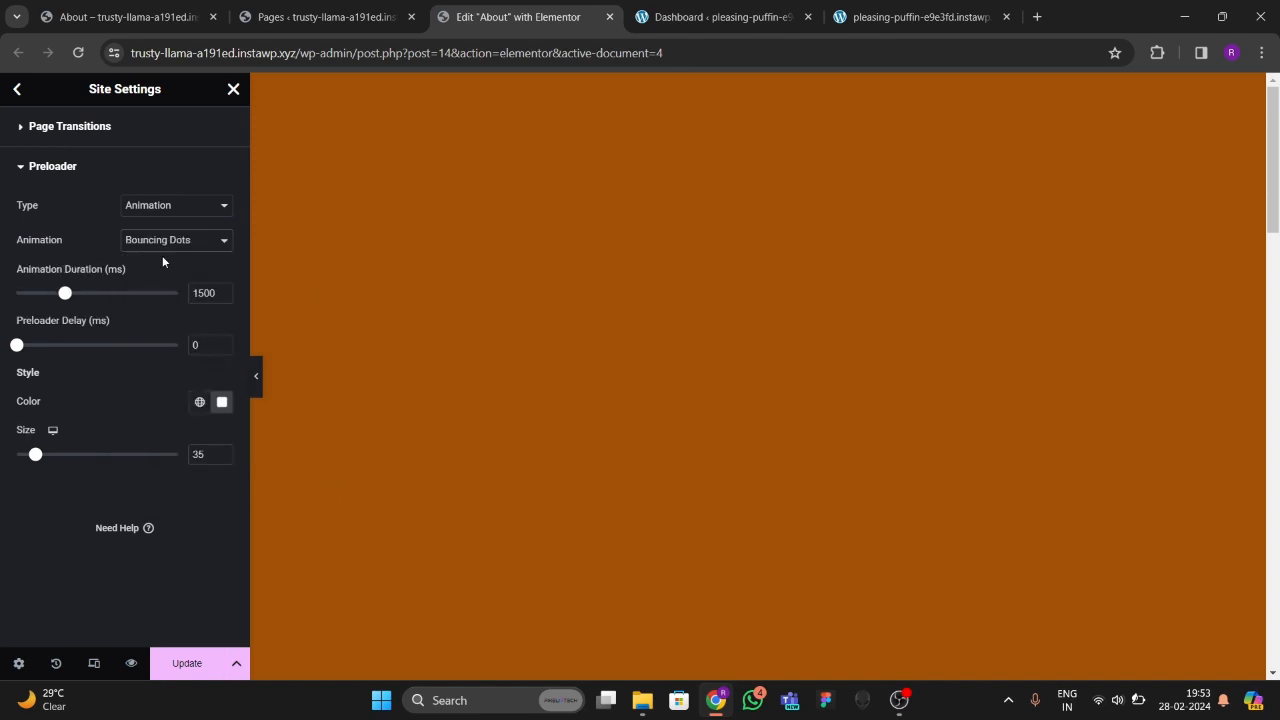
# Step: Set the preloader animation to Spinners and save the site settings
pyautogui.click(162, 246)
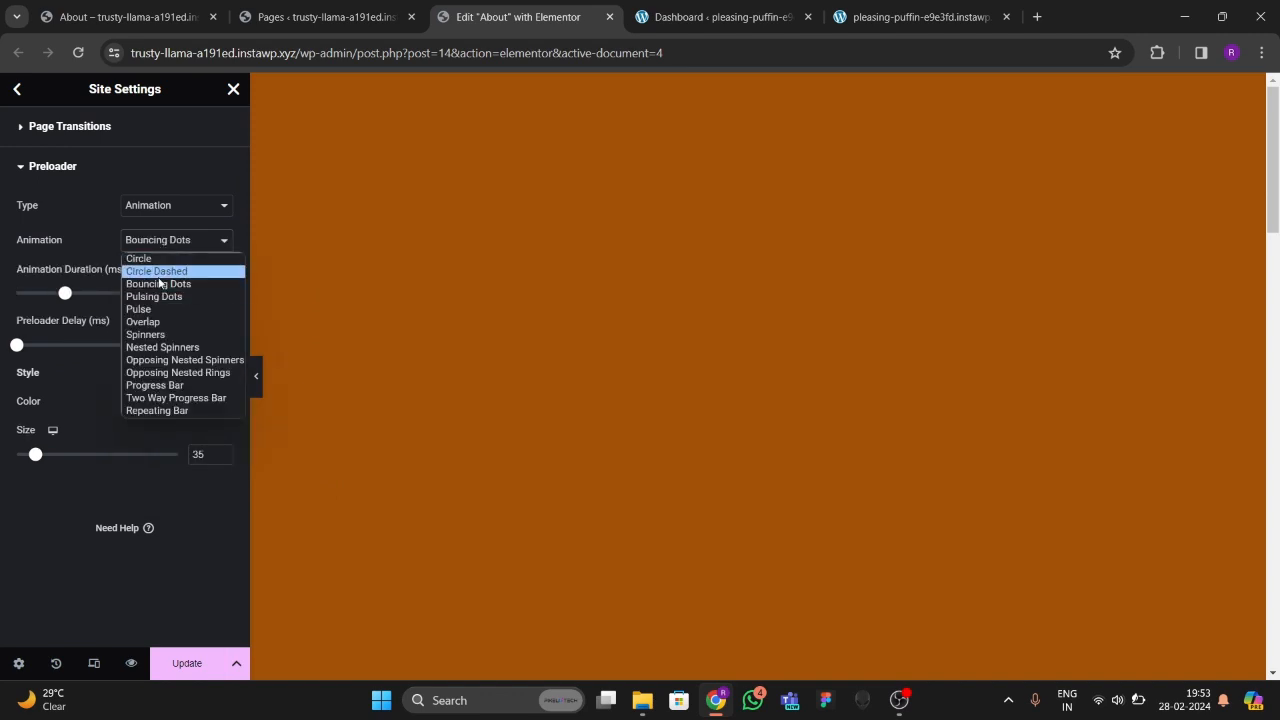
pyautogui.click(159, 334)
pyautogui.click(153, 250)
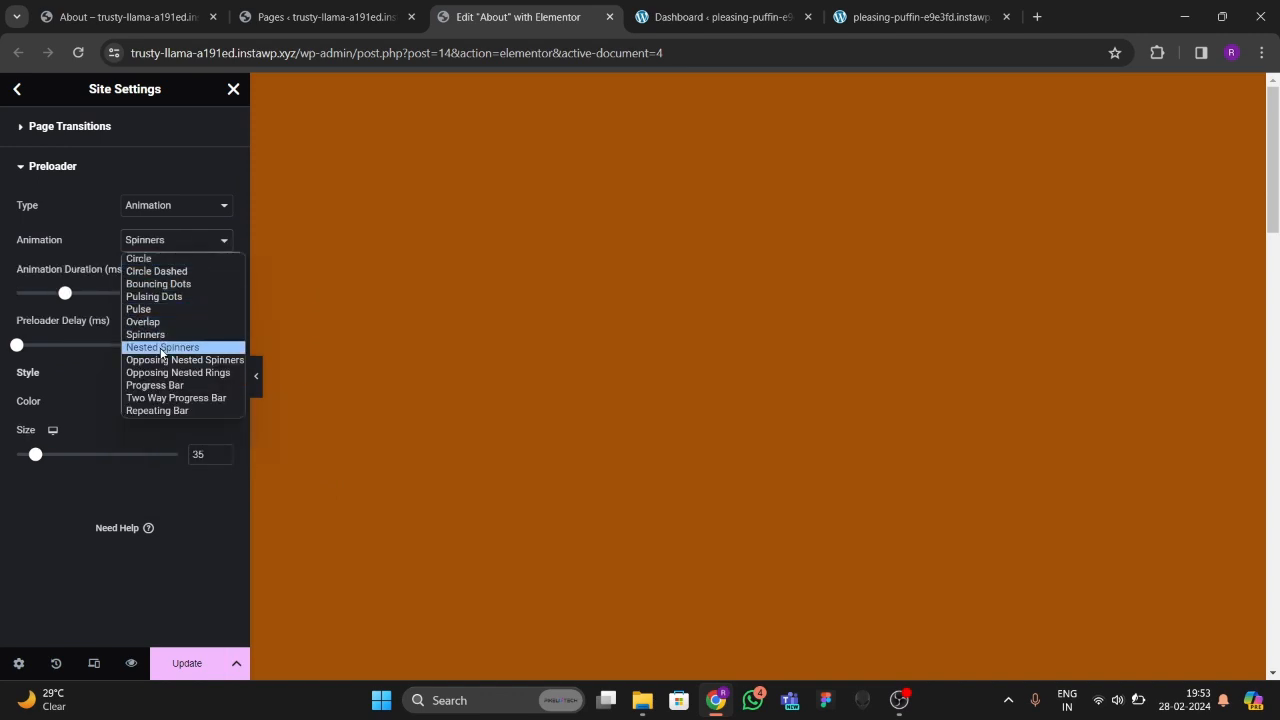
pyautogui.click(150, 333)
pyautogui.click(184, 663)
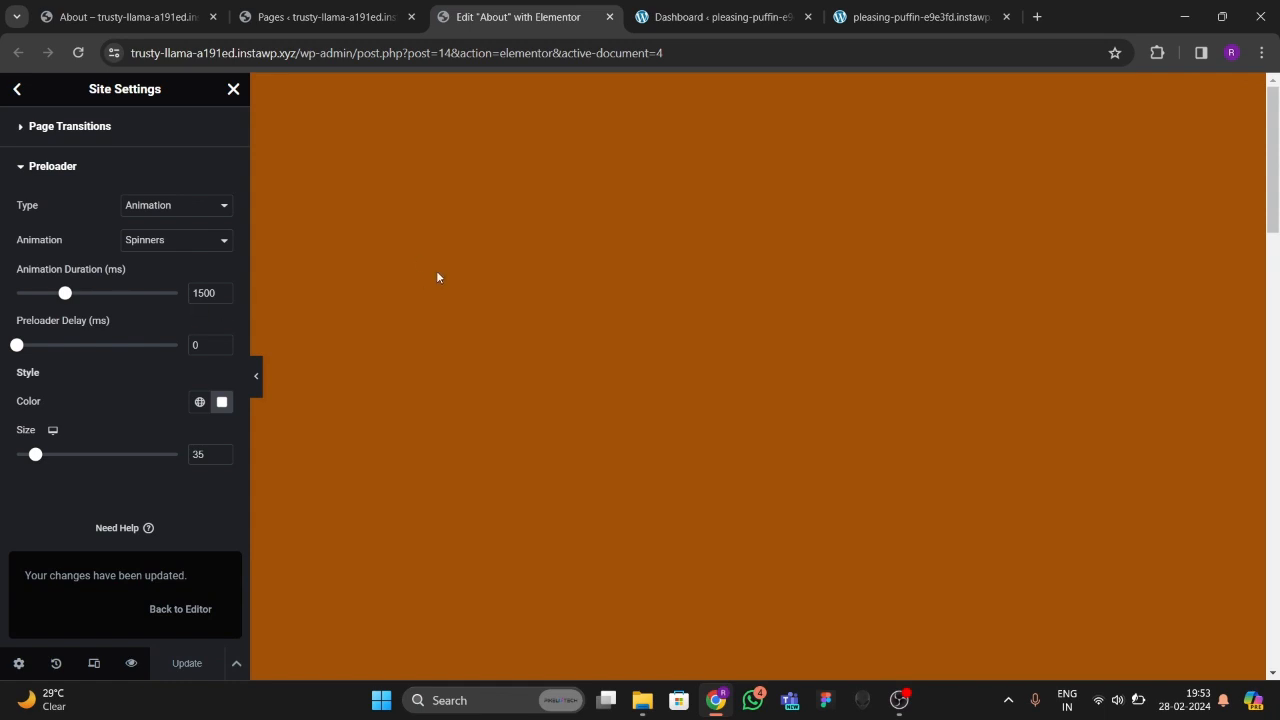
# Step: Switch to the live site and open the Home and About pages to check the page transition
pyautogui.click(120, 17)
pyautogui.click(450, 145)
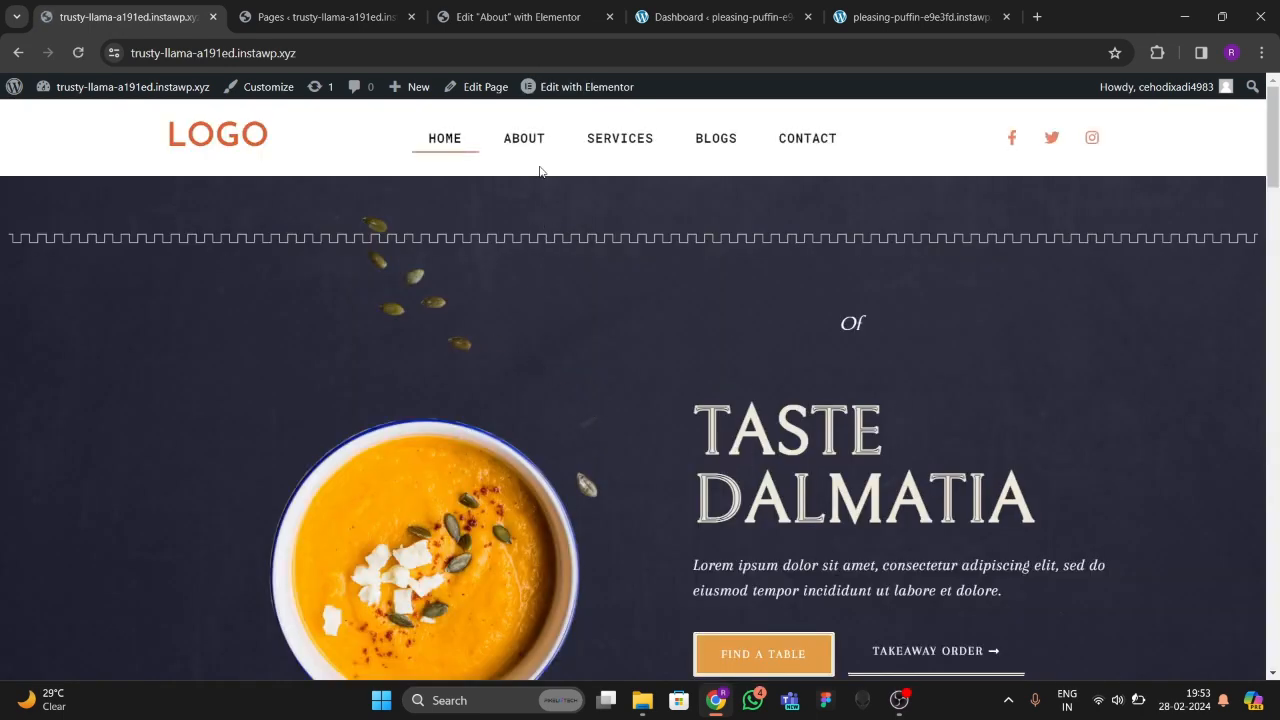
pyautogui.click(525, 140)
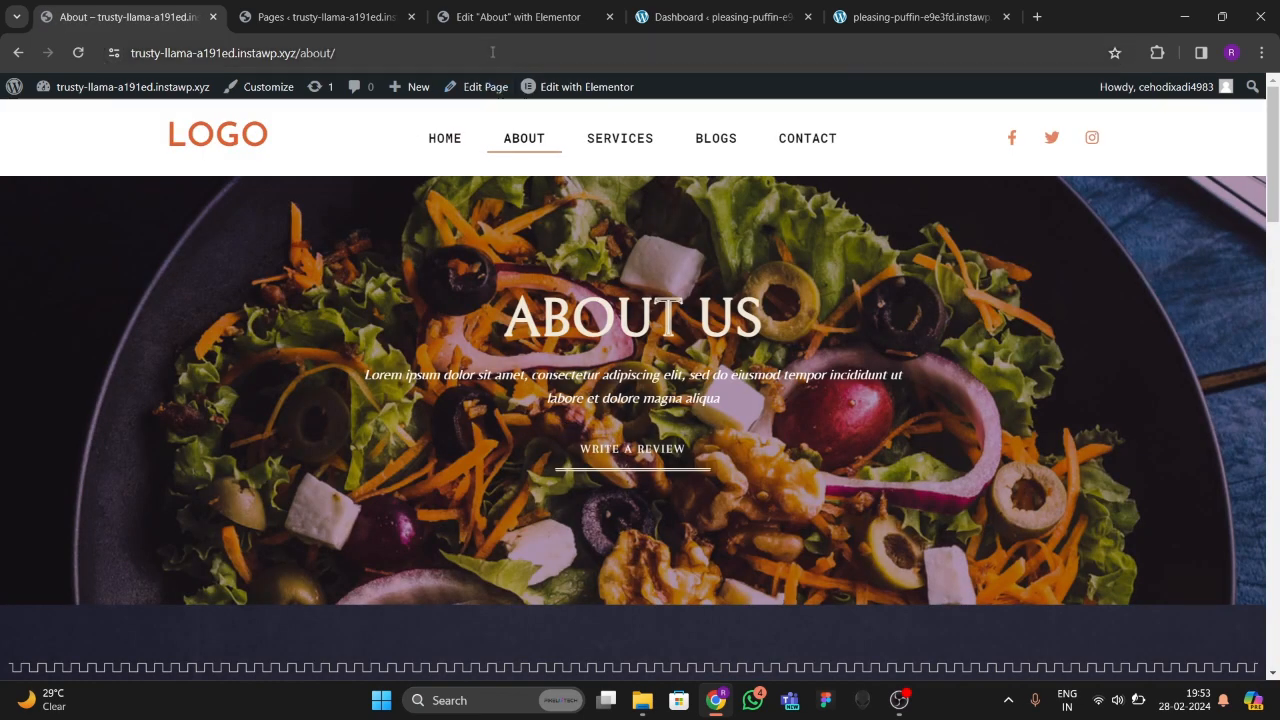
# Step: Return to the About page editor, reload it, and reopen the Preloader options of the Page Transitions settings
pyautogui.click(507, 27)
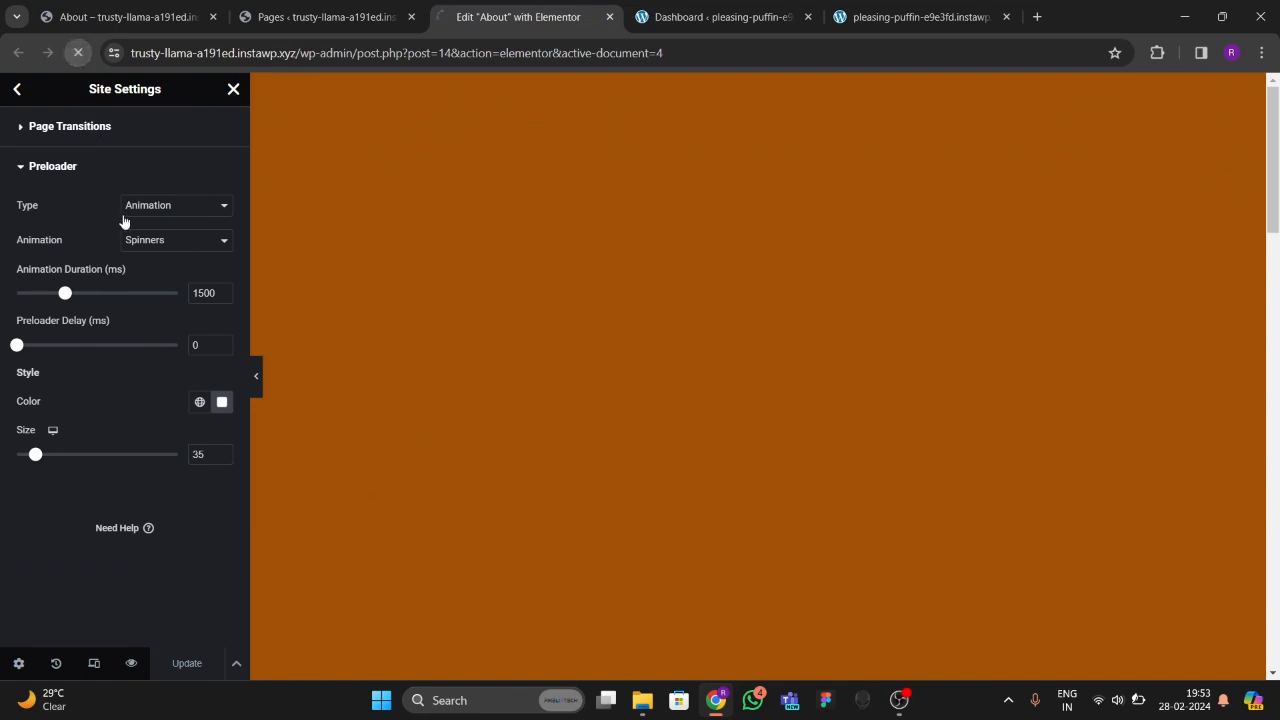
pyautogui.scroll(-3, 80, 410)
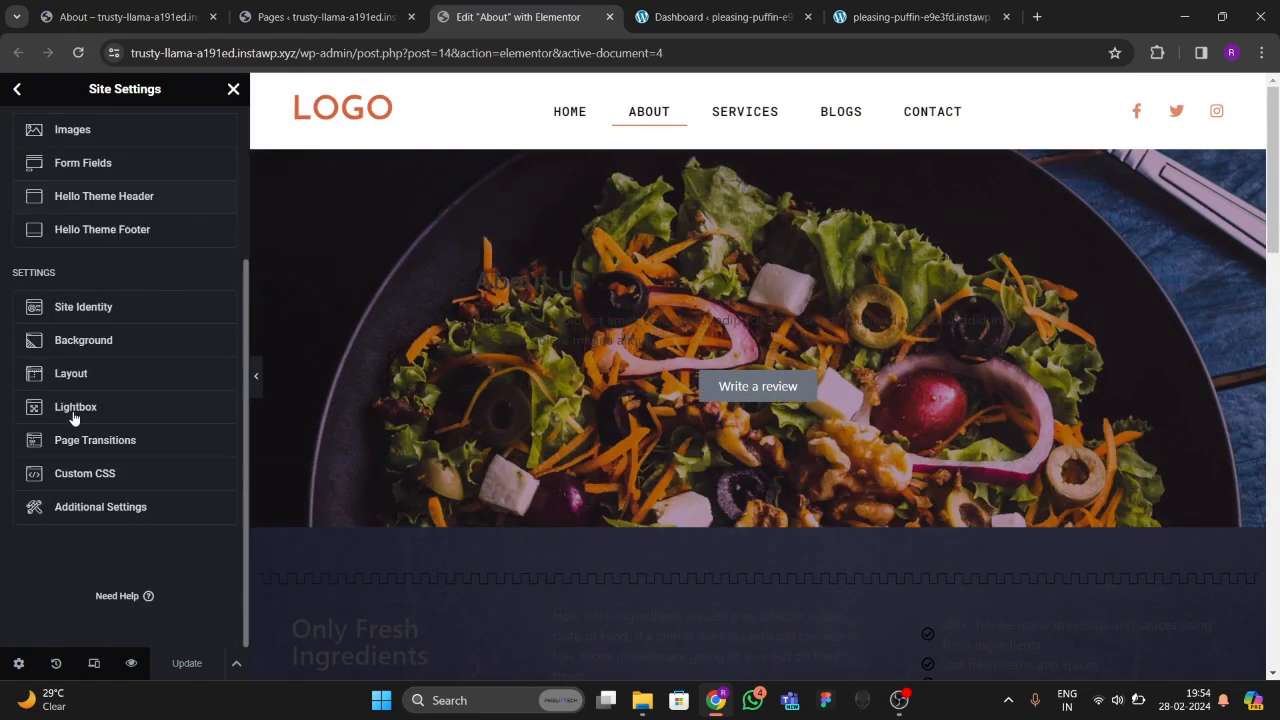
pyautogui.click(104, 439)
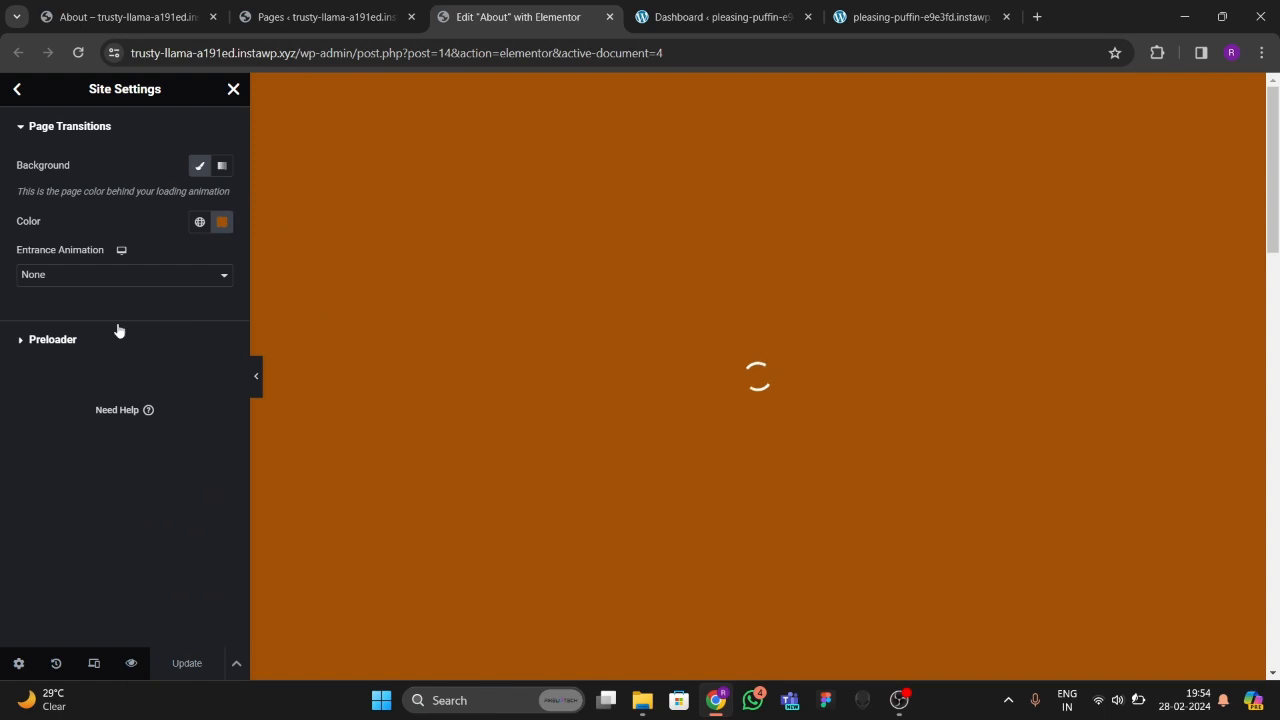
pyautogui.click(58, 343)
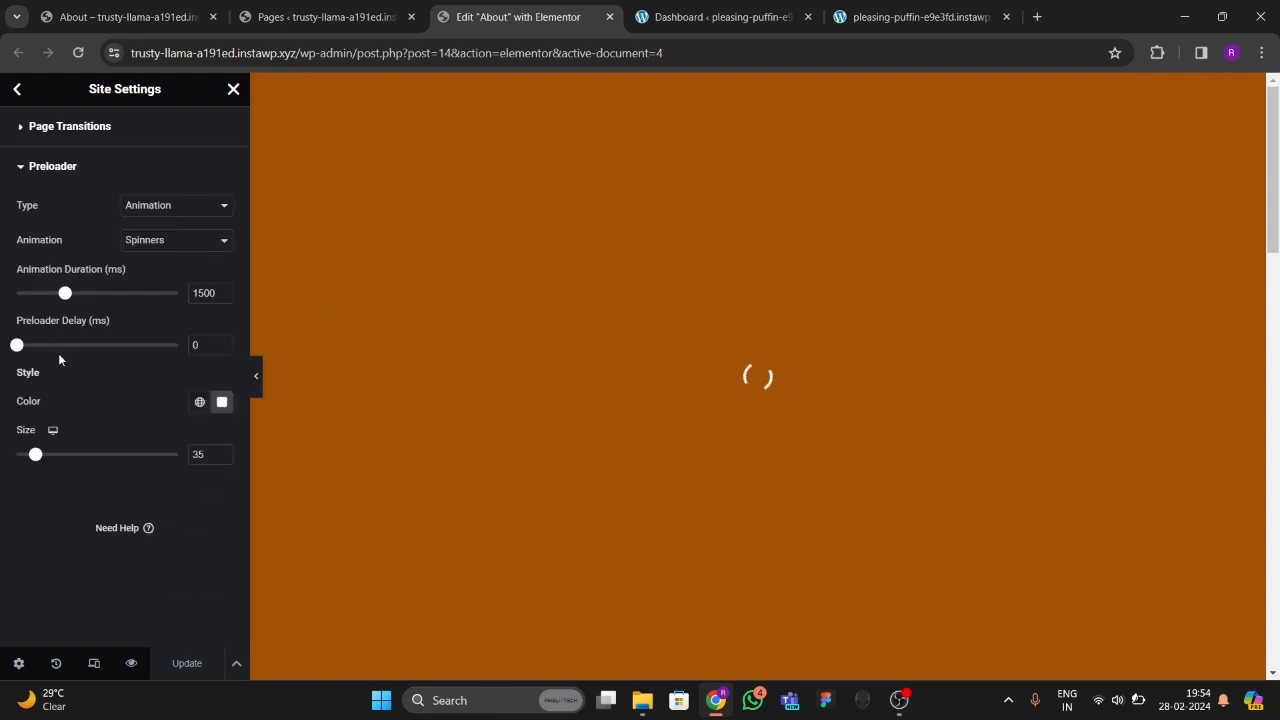
# Step: Try the Pulse preloader animation with its size increased to 89
pyautogui.click(162, 245)
pyautogui.click(150, 309)
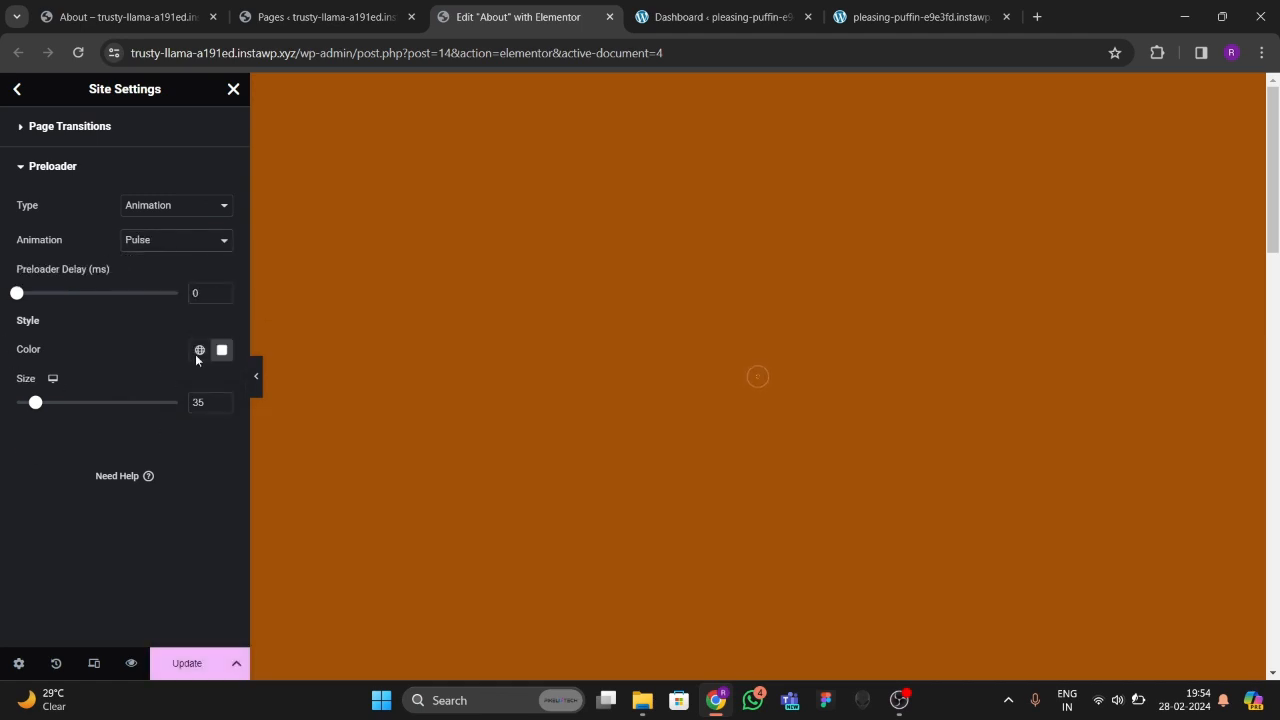
pyautogui.click(222, 350)
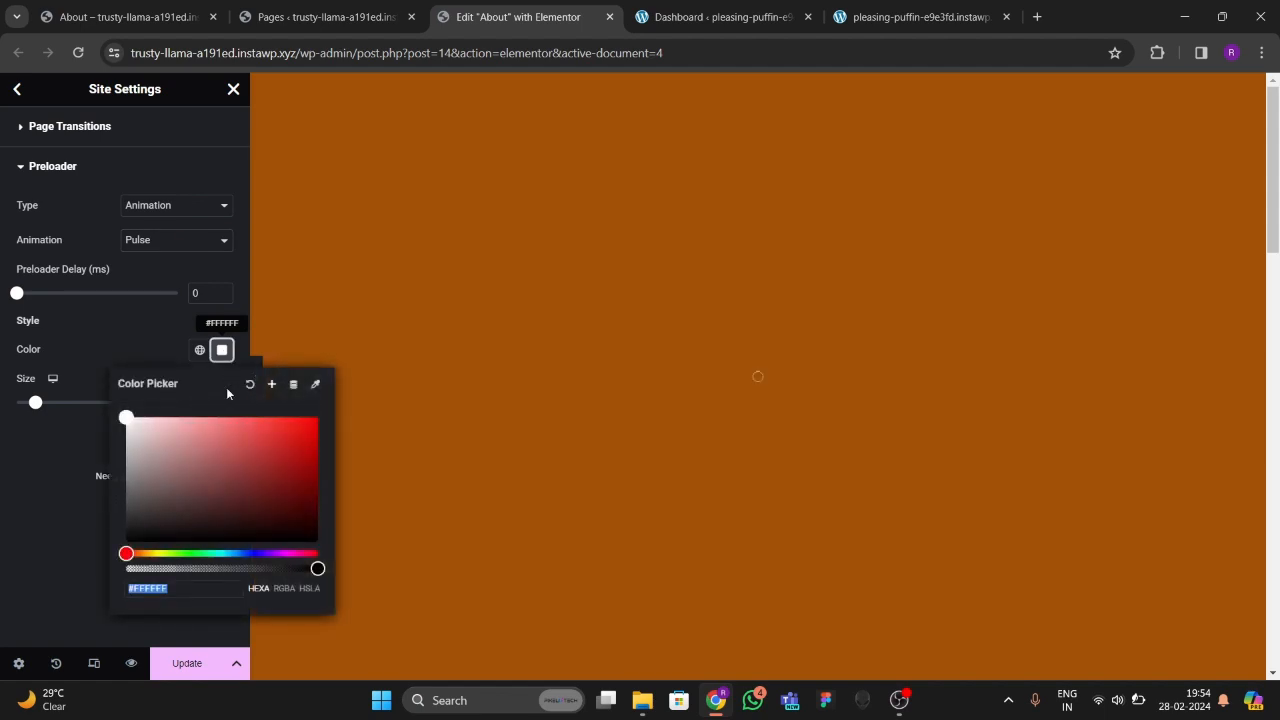
pyautogui.moveTo(35, 402); pyautogui.dragTo(62, 410)
# Step: Set the preloader animation to Nested Spinners with size 53 and save the site settings
pyautogui.click(172, 244)
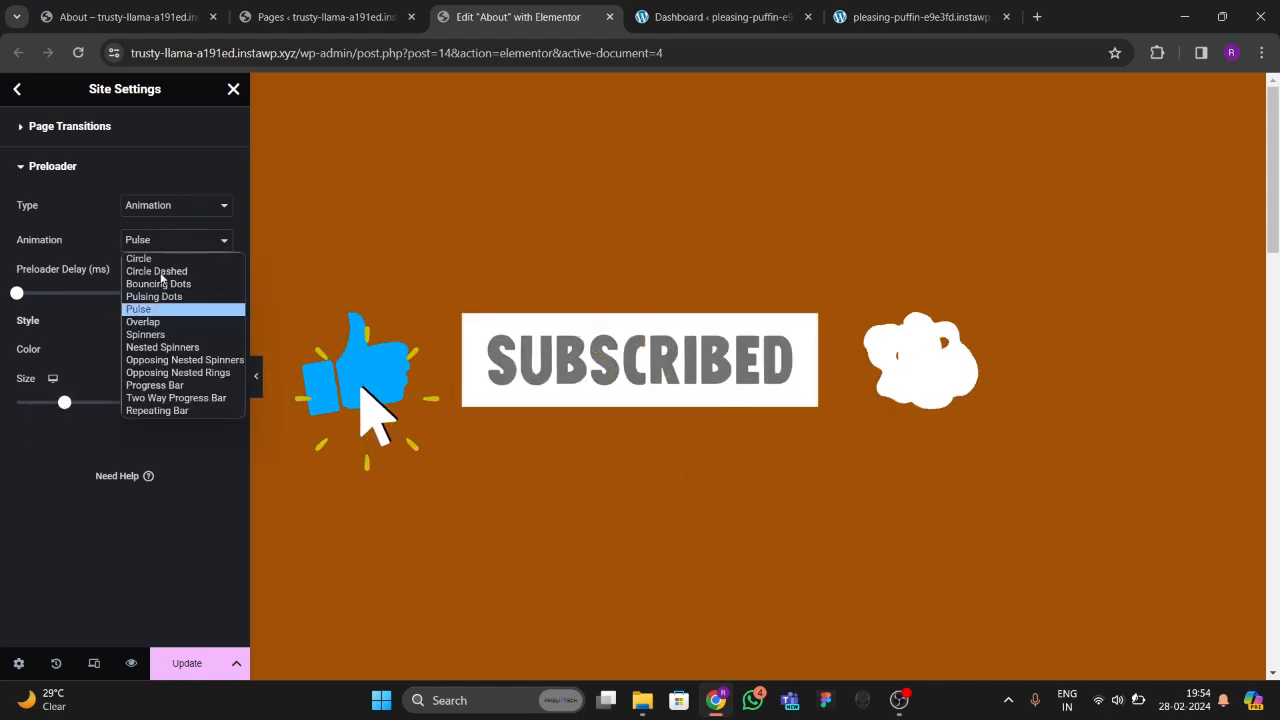
pyautogui.click(152, 347)
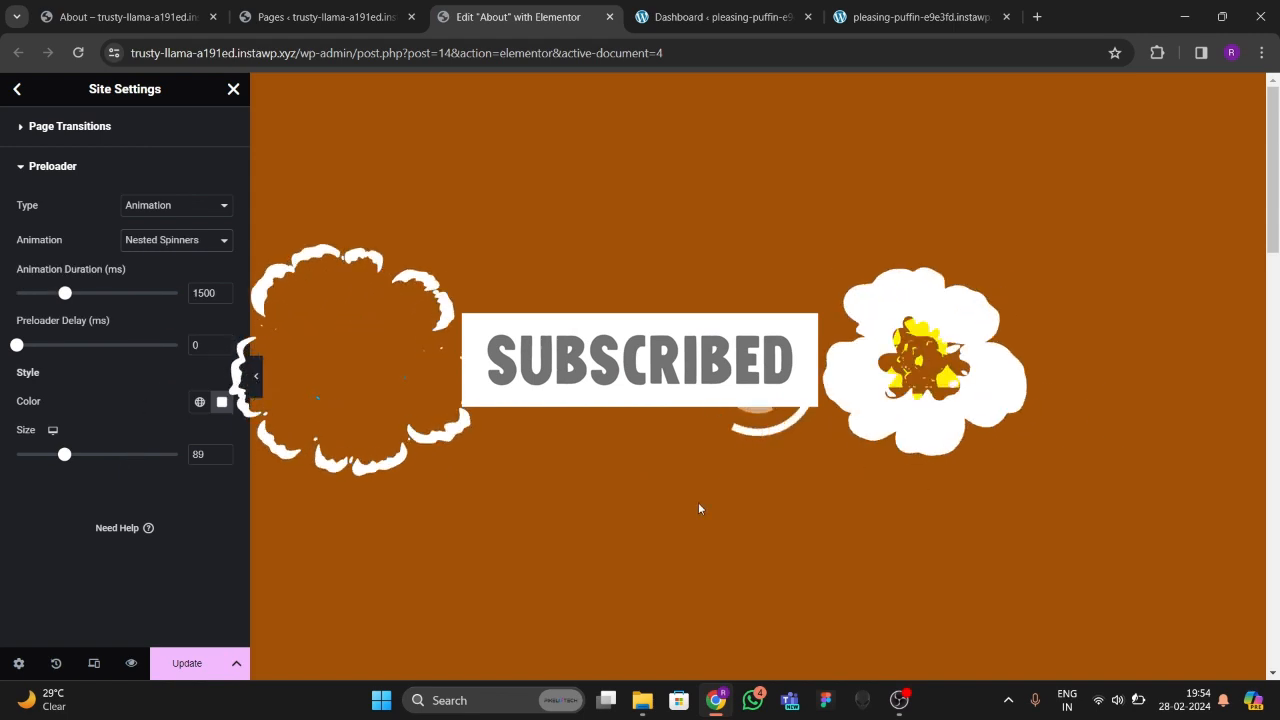
pyautogui.click(169, 241)
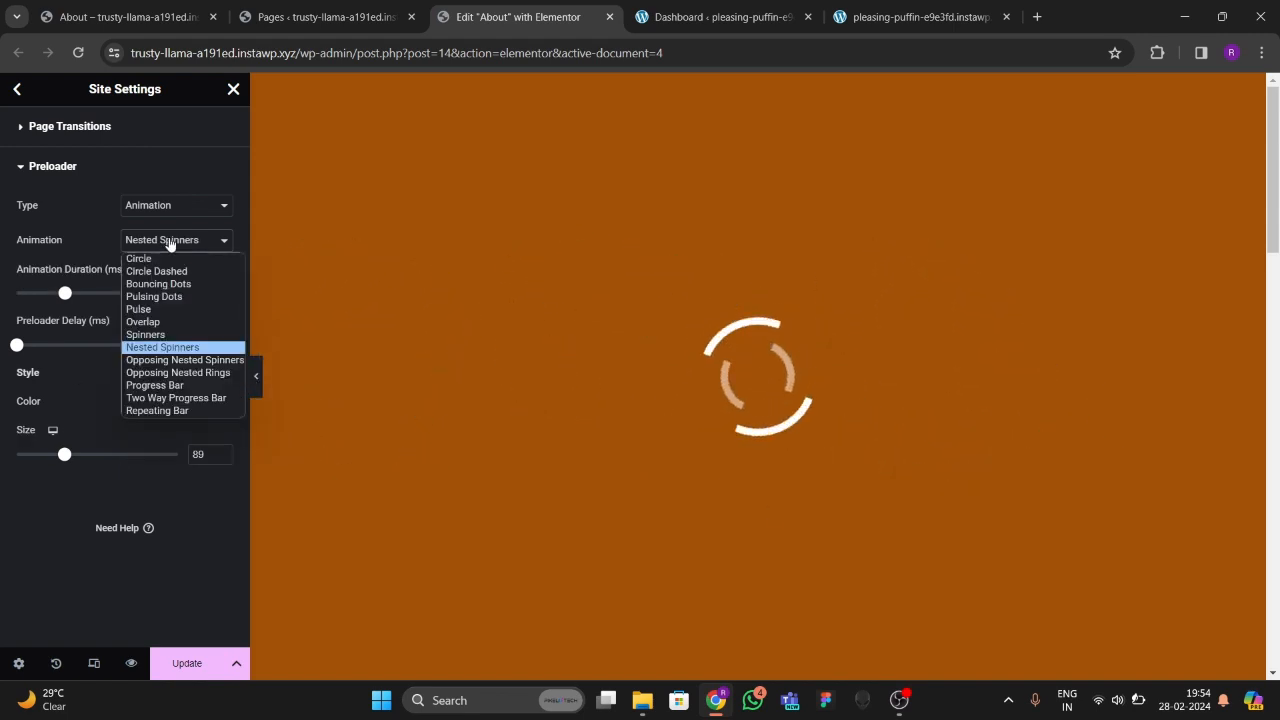
pyautogui.click(160, 348)
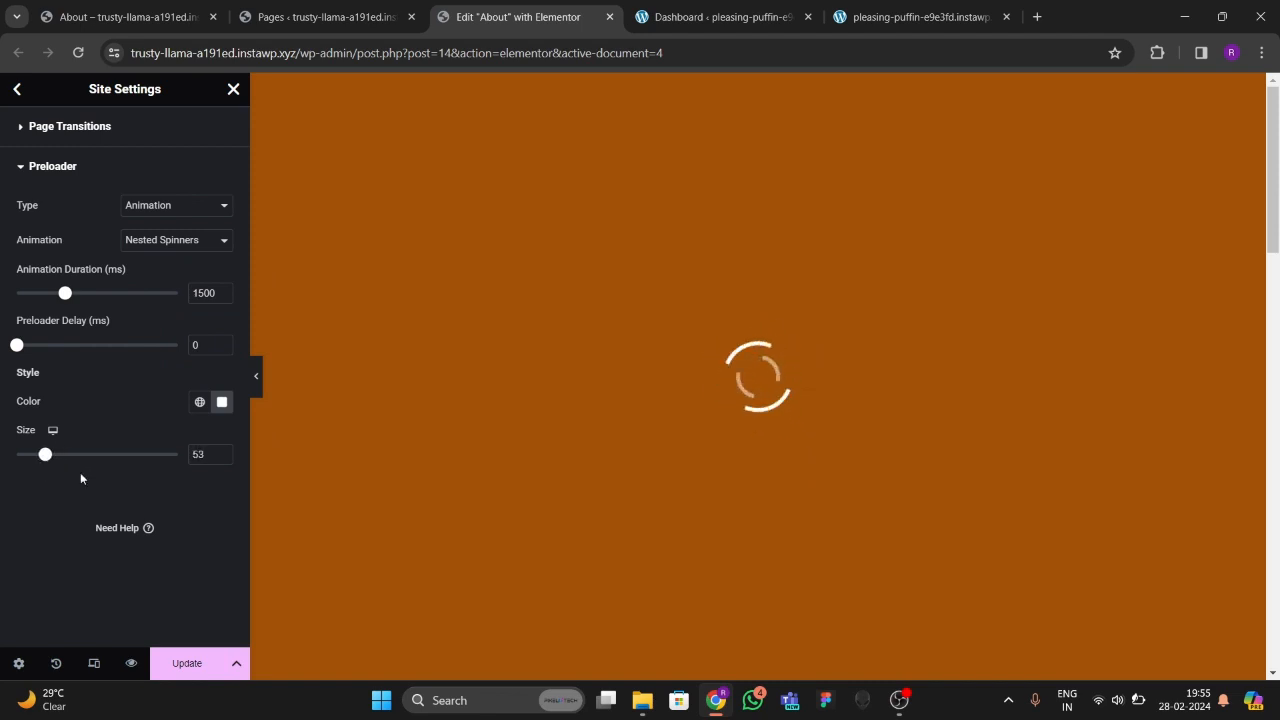
pyautogui.click(182, 665)
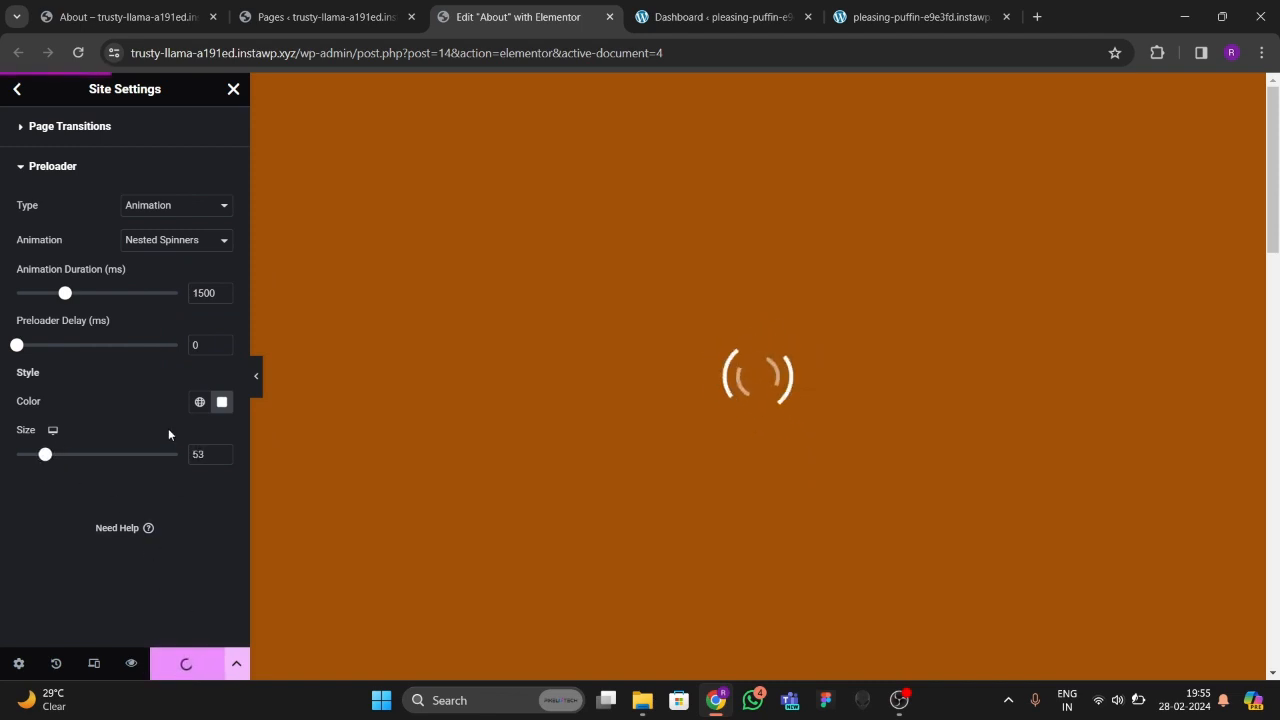
# Step: Try a different preloader color and set it back to white, #FFFFFF
pyautogui.click(222, 405)
pyautogui.moveTo(300, 512)
pyautogui.mouseDown()
pyautogui.moveTo(262, 511)
pyautogui.moveTo(293, 477)
pyautogui.mouseUp()
pyautogui.moveTo(175, 505); pyautogui.dragTo(124, 467)
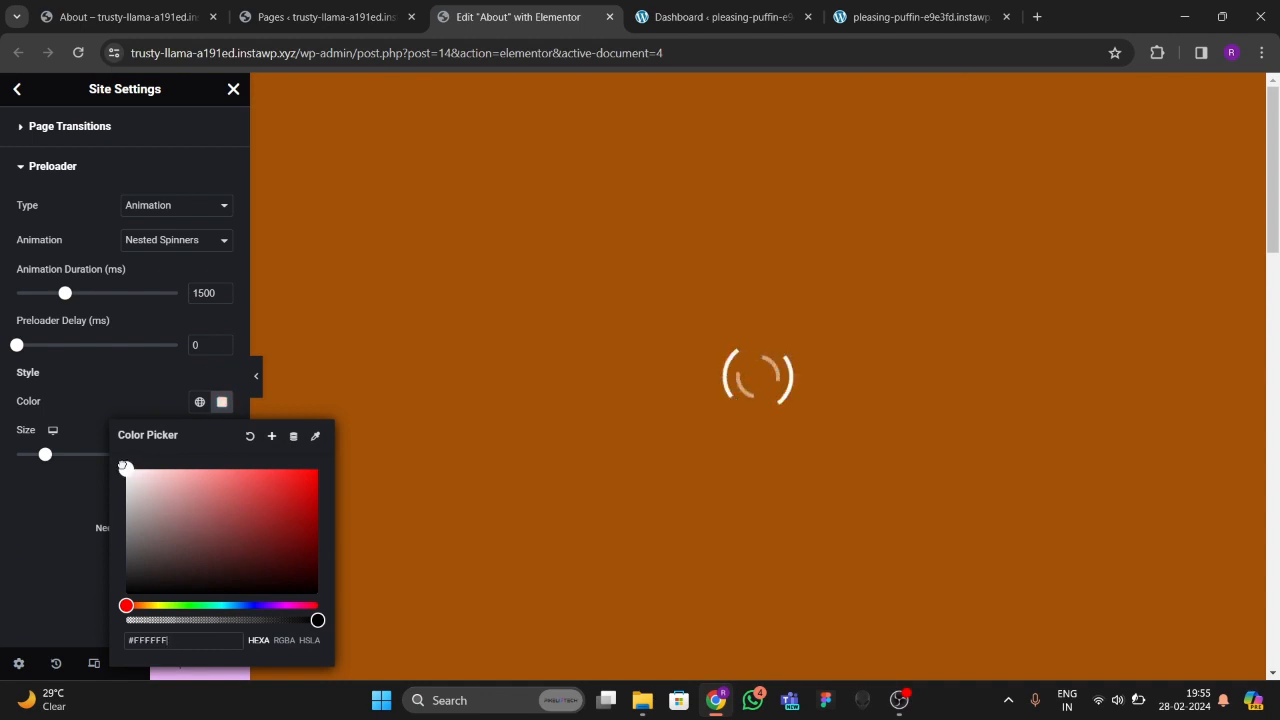
pyautogui.click(95, 505)
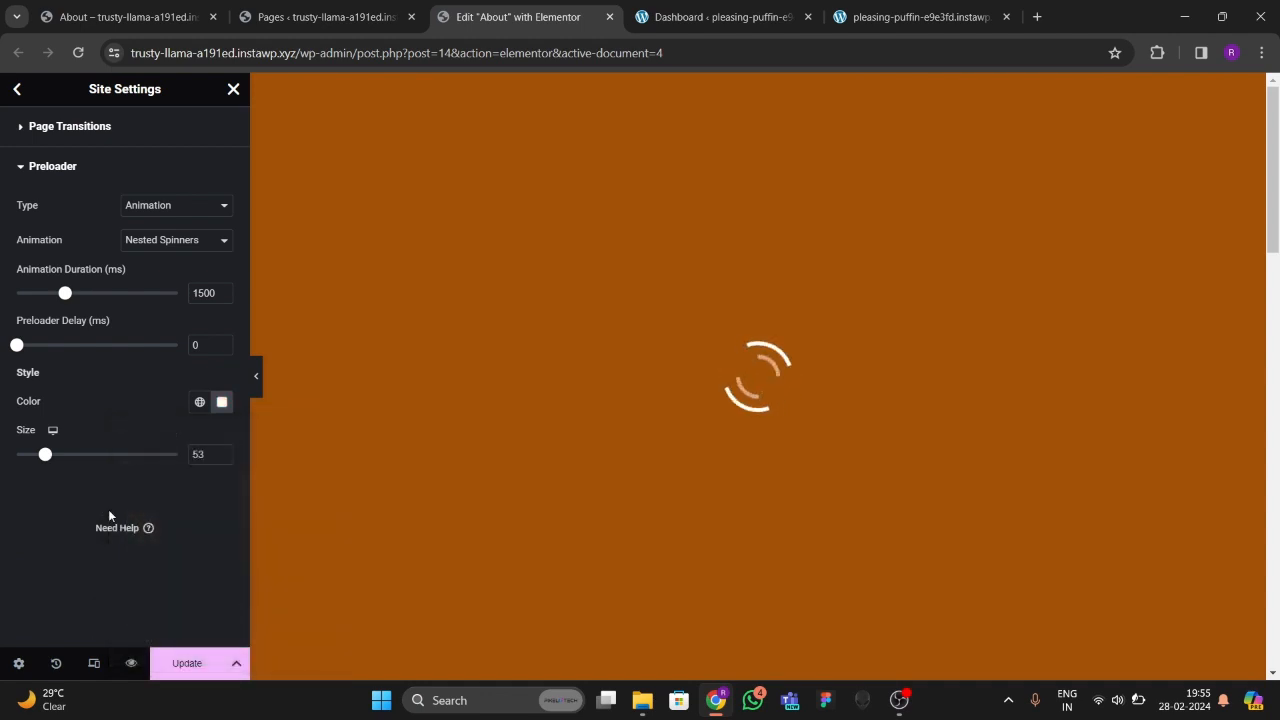
# Step: Change the page transition background color to near-black
pyautogui.click(60, 127)
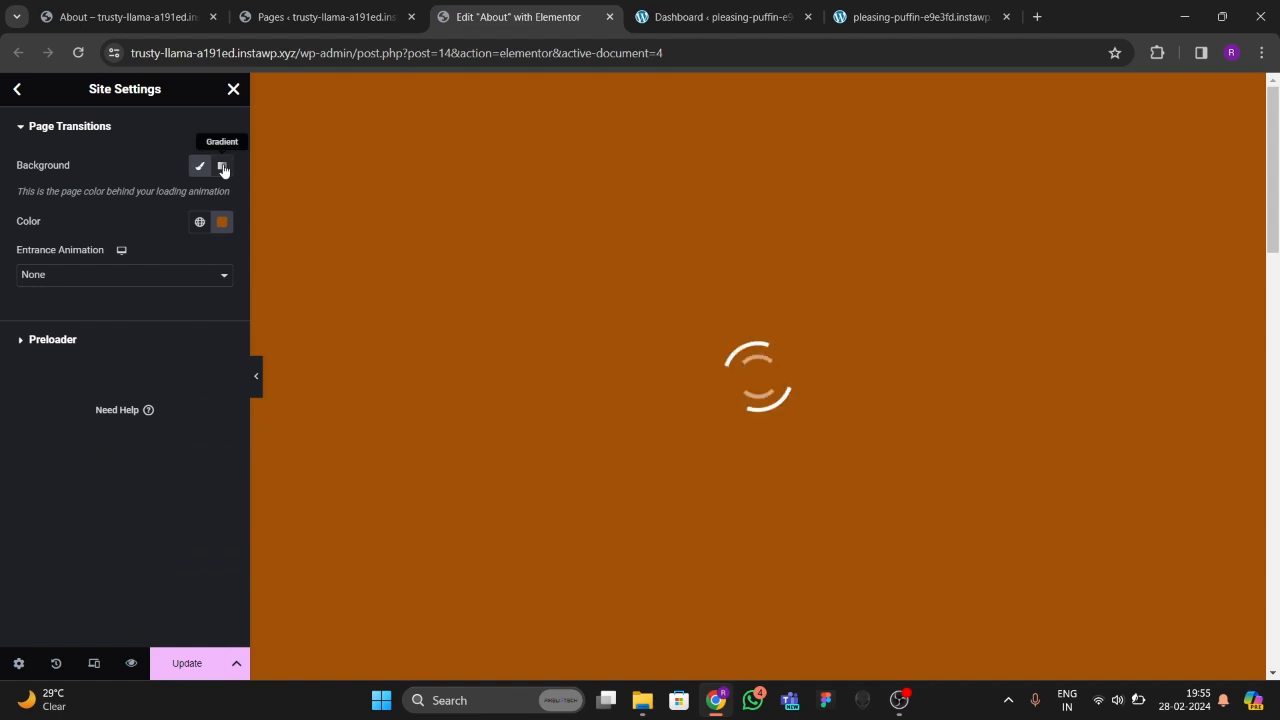
pyautogui.click(221, 221)
pyautogui.moveTo(253, 350); pyautogui.dragTo(146, 409)
pyautogui.click(66, 376)
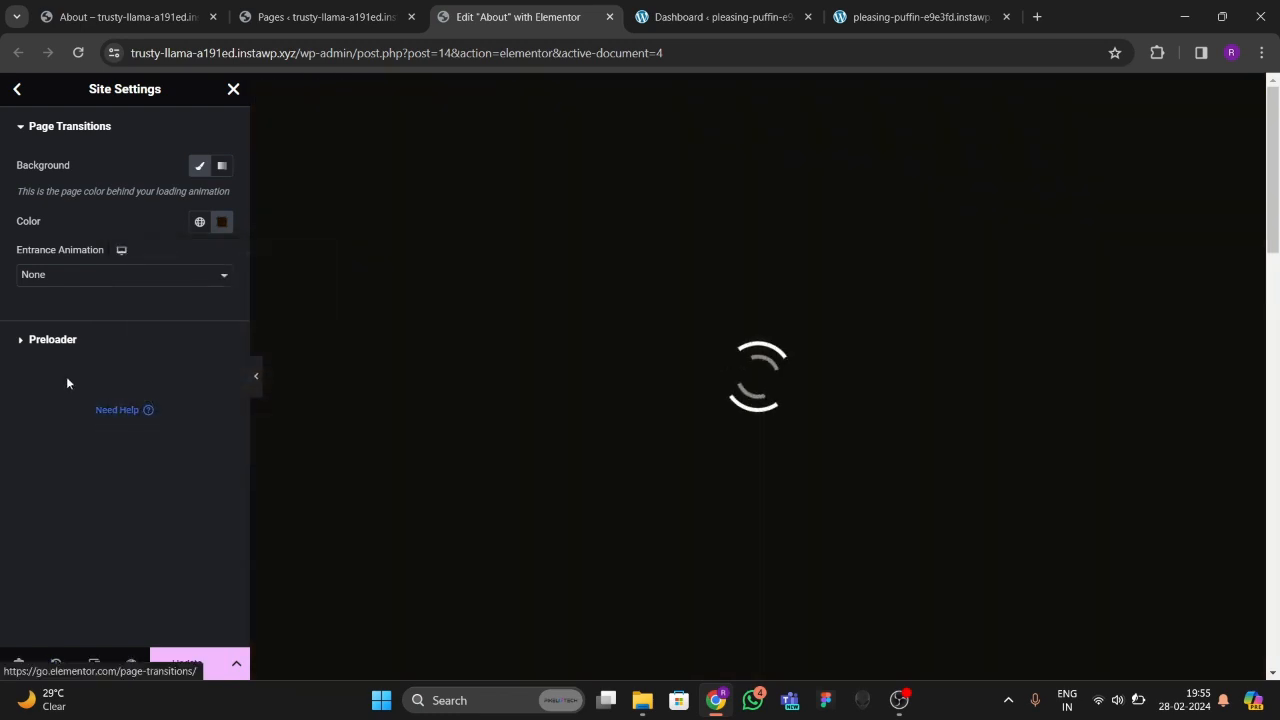
# Step: Save the site settings with the new background color and reload the live site to check the page transition
pyautogui.click(51, 340)
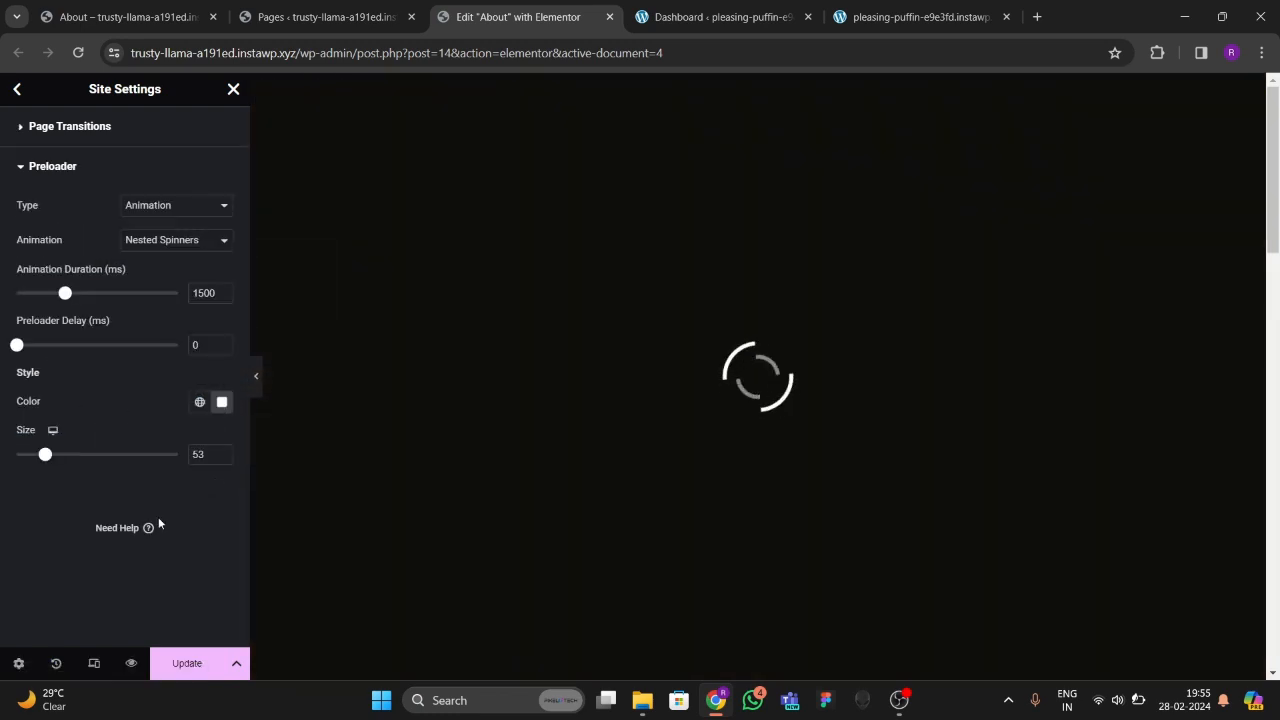
pyautogui.click(175, 660)
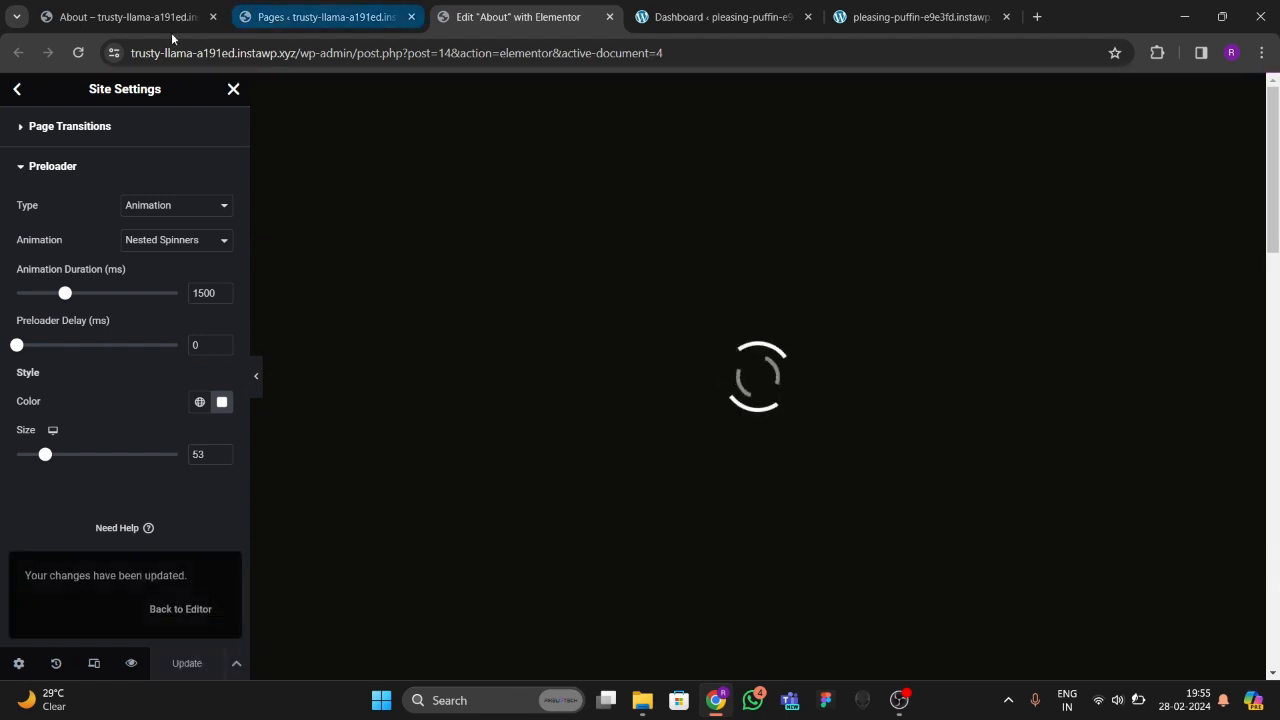
pyautogui.click(115, 17)
pyautogui.click(78, 52)
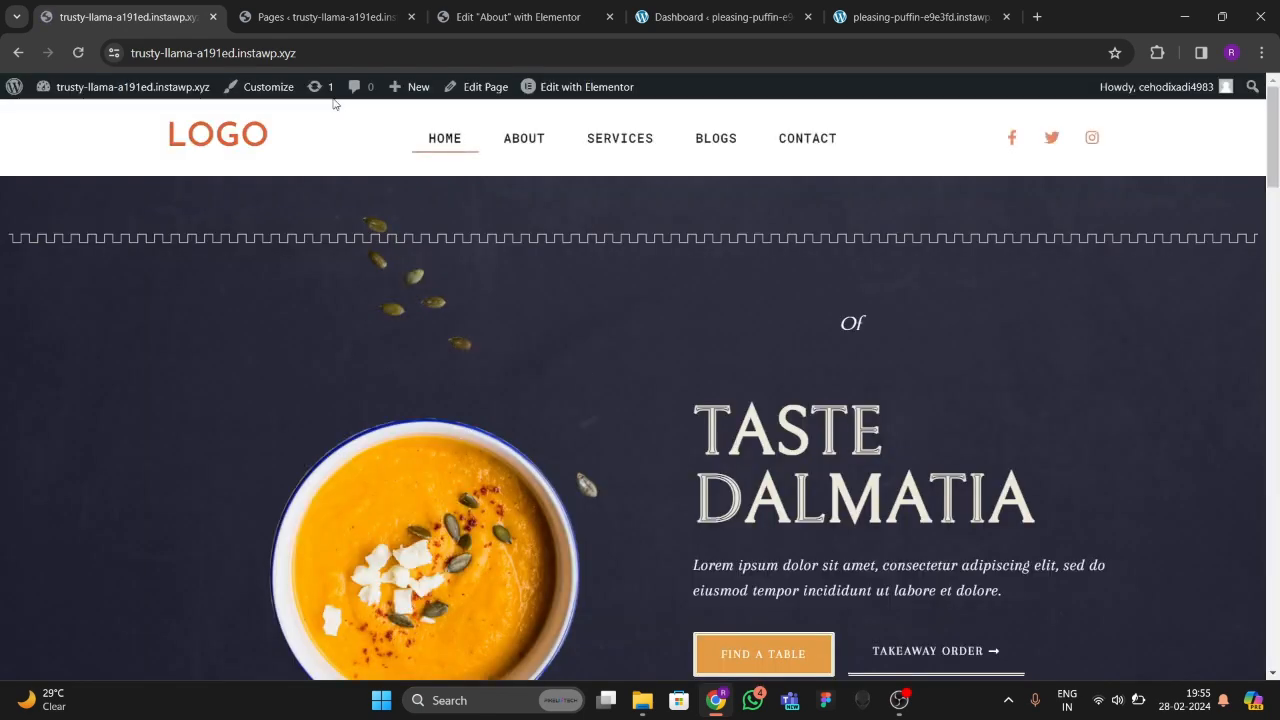
# Step: In the Elementor site settings, change the preloader animation to Pulsing Dots and set its size to 28
pyautogui.click(515, 17)
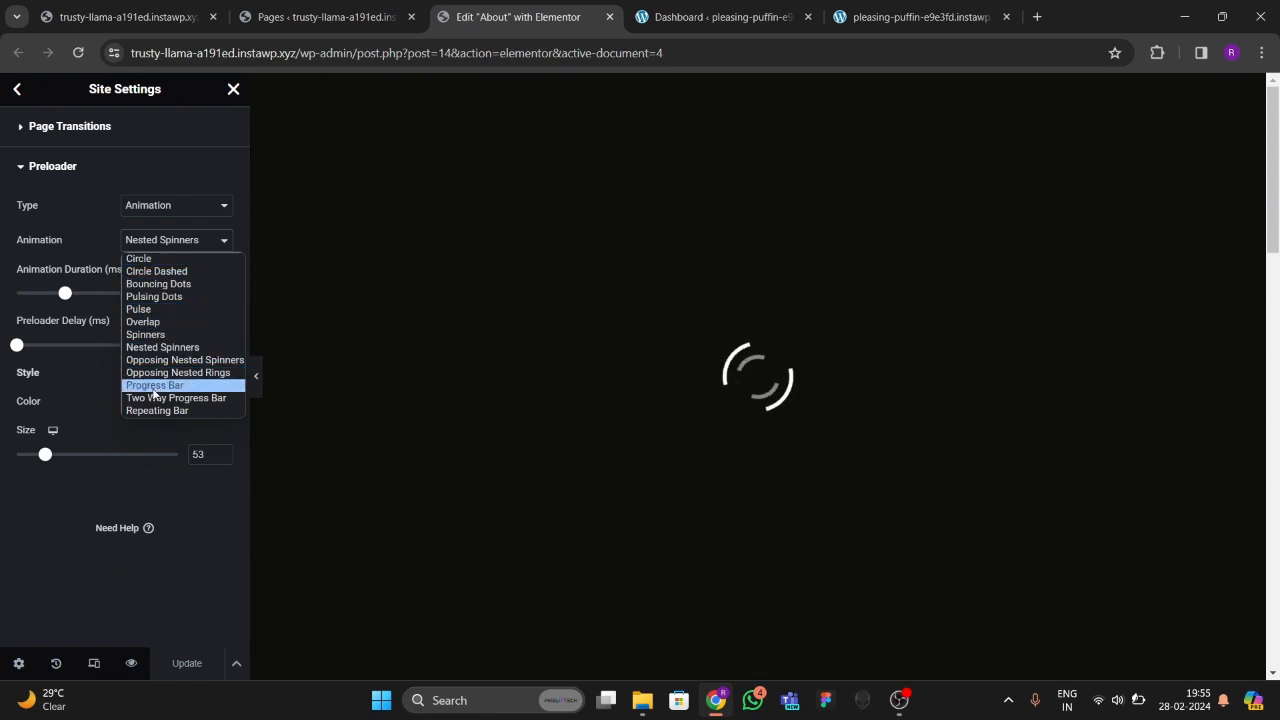
pyautogui.click(154, 296)
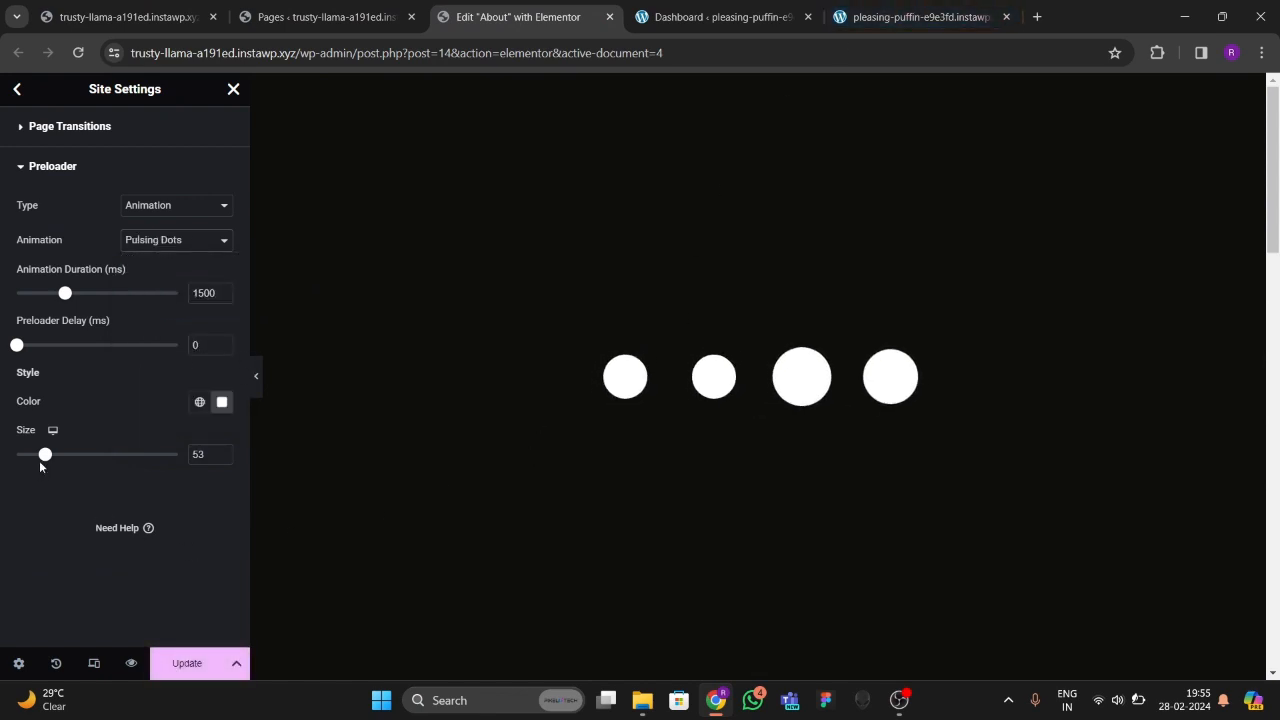
pyautogui.moveTo(40, 459); pyautogui.dragTo(30, 466)
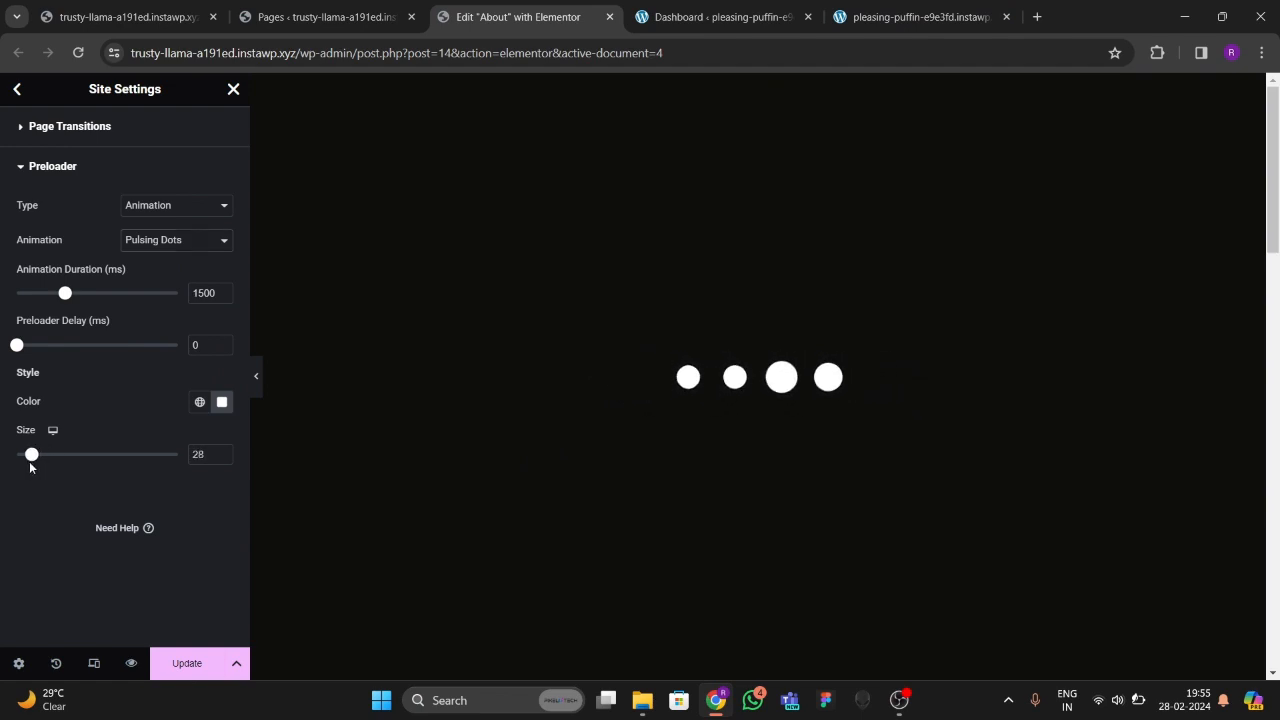
# Step: Change the preloader color to bright yellow and save the site settings
pyautogui.click(221, 401)
pyautogui.moveTo(217, 531); pyautogui.dragTo(329, 467)
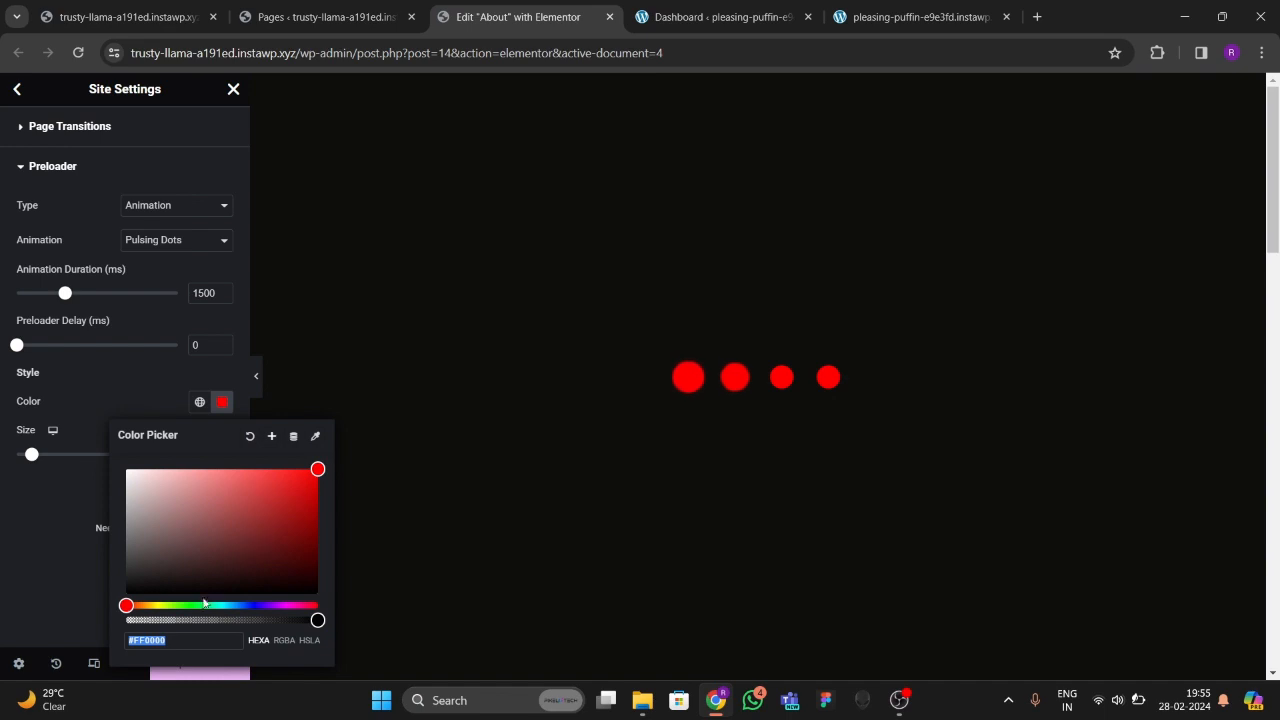
pyautogui.moveTo(185, 606); pyautogui.dragTo(316, 467)
pyautogui.click(80, 538)
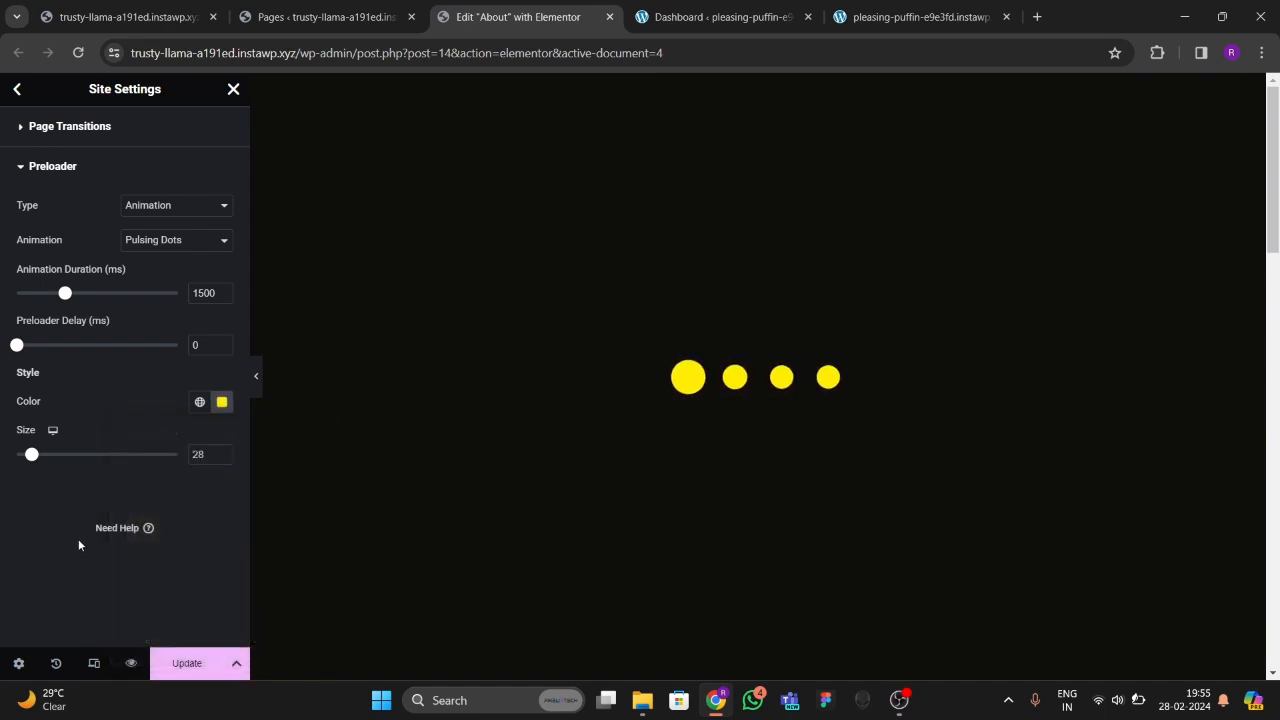
pyautogui.click(168, 658)
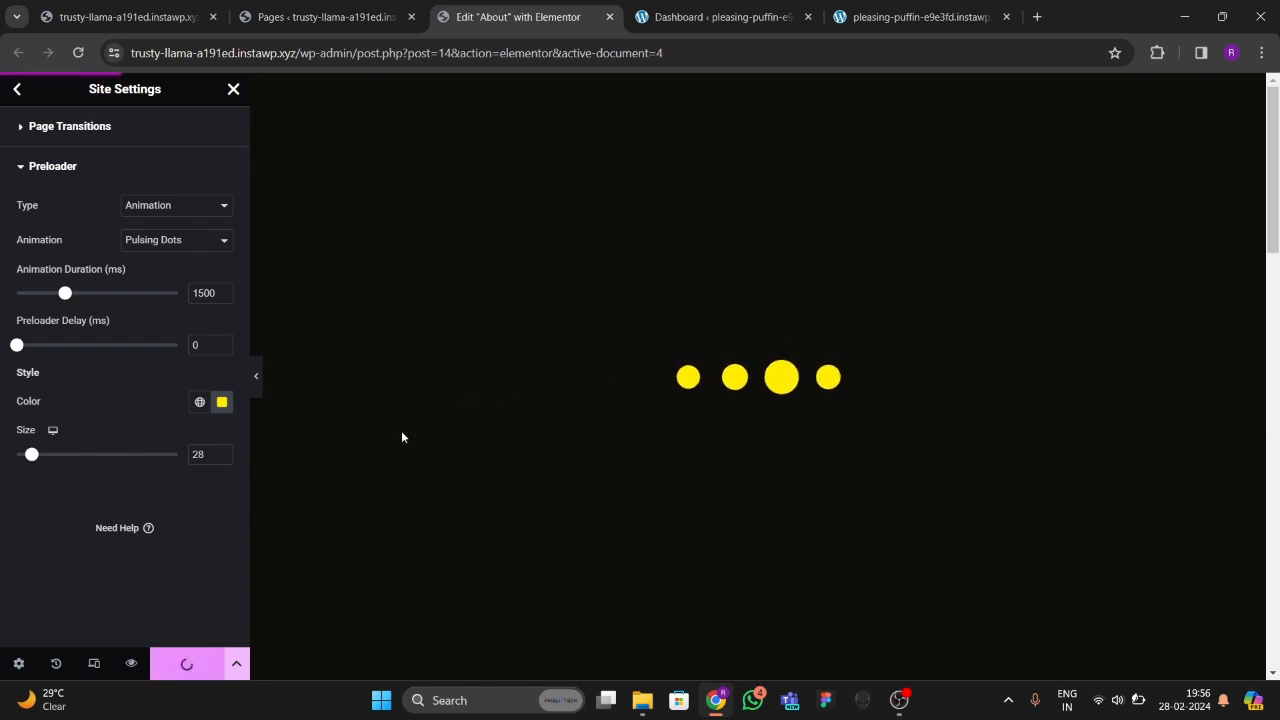
# Step: Look over the available preloader types and open the About page on the live site to check the transition
pyautogui.click(125, 17)
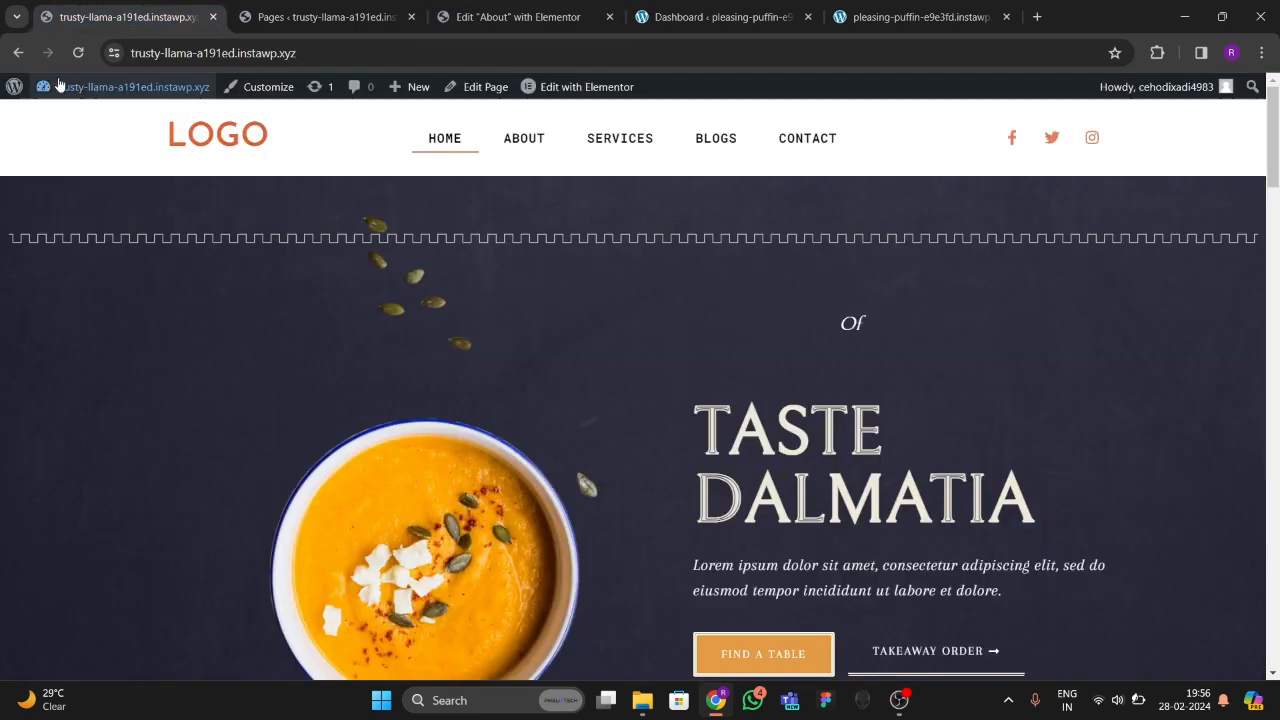
pyautogui.click(518, 17)
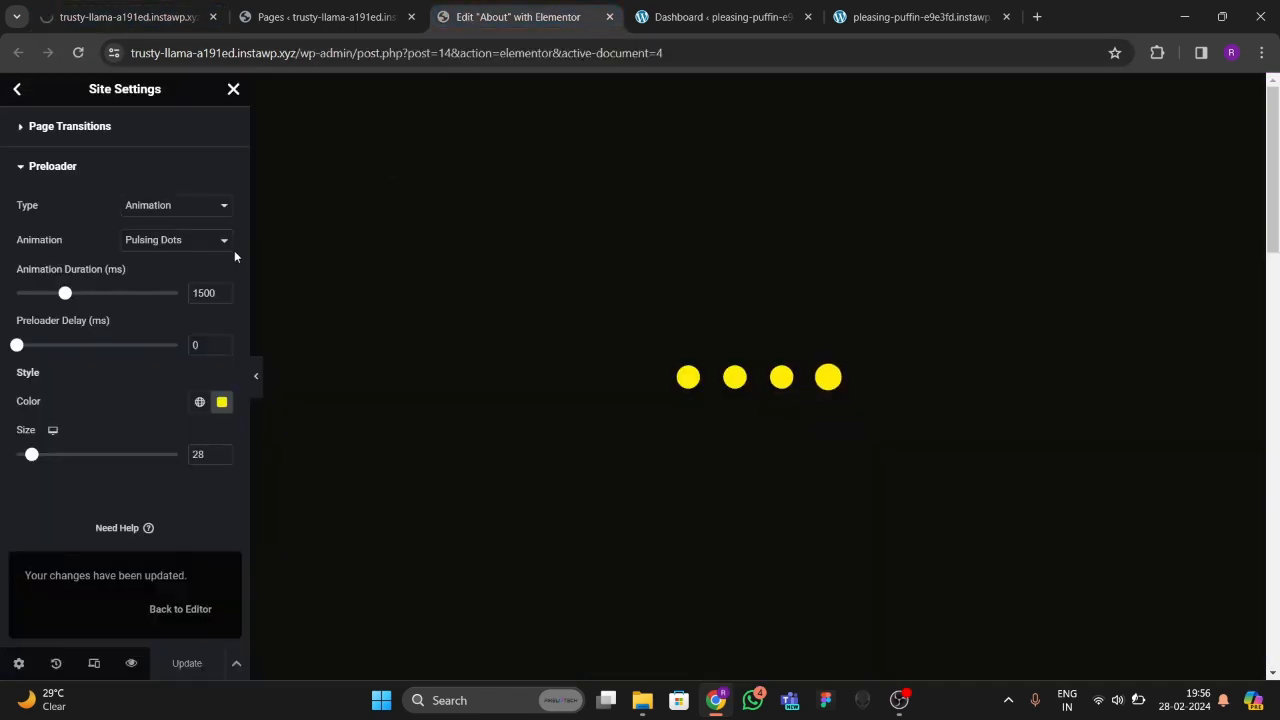
pyautogui.click(151, 210)
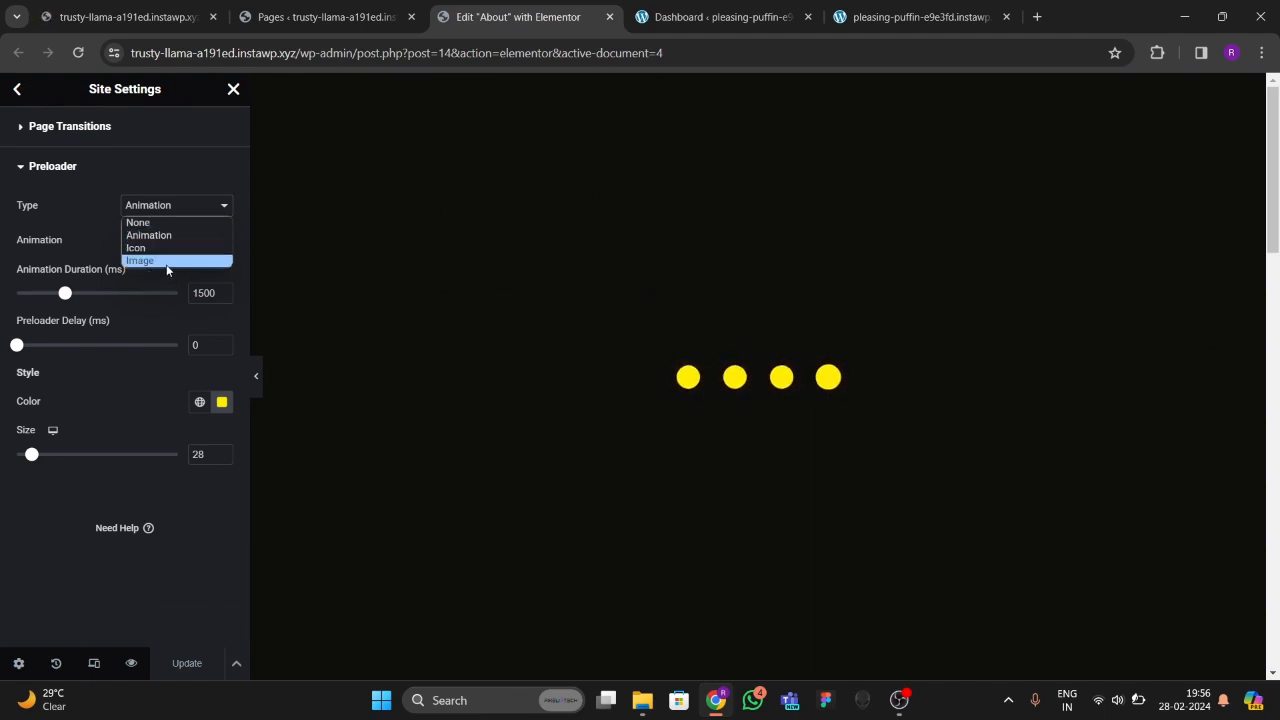
pyautogui.click(120, 17)
pyautogui.click(530, 142)
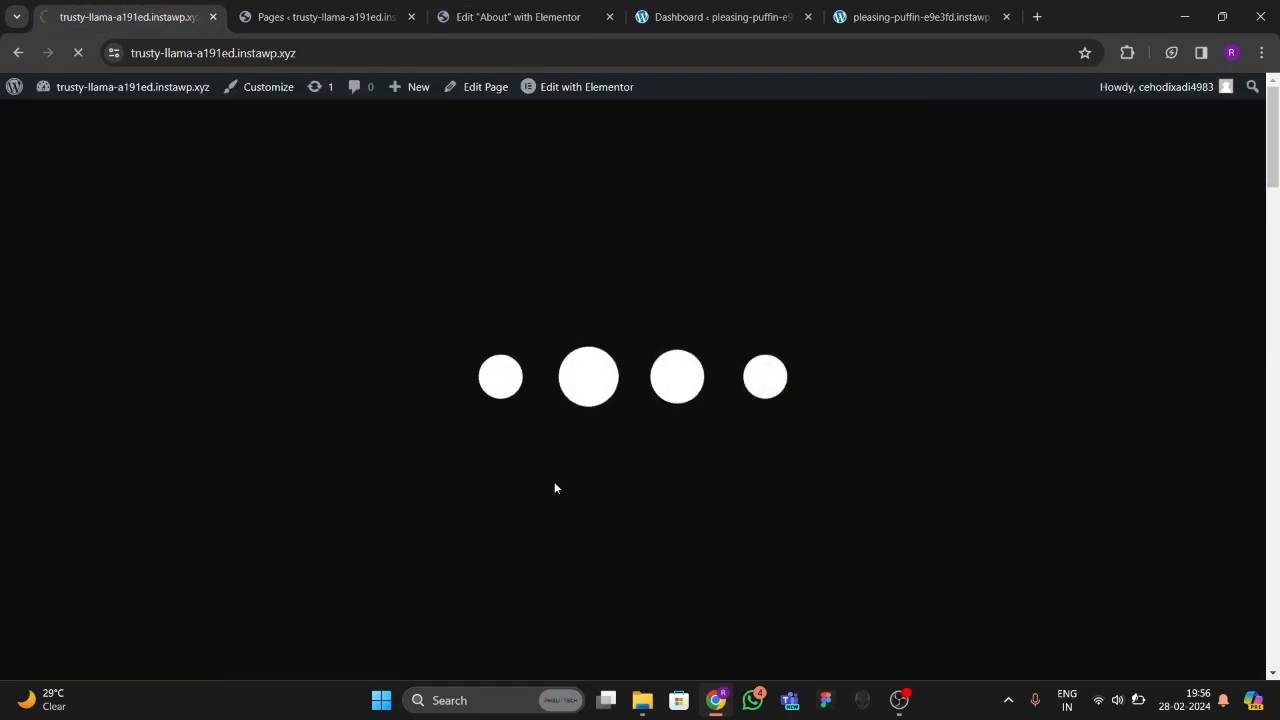